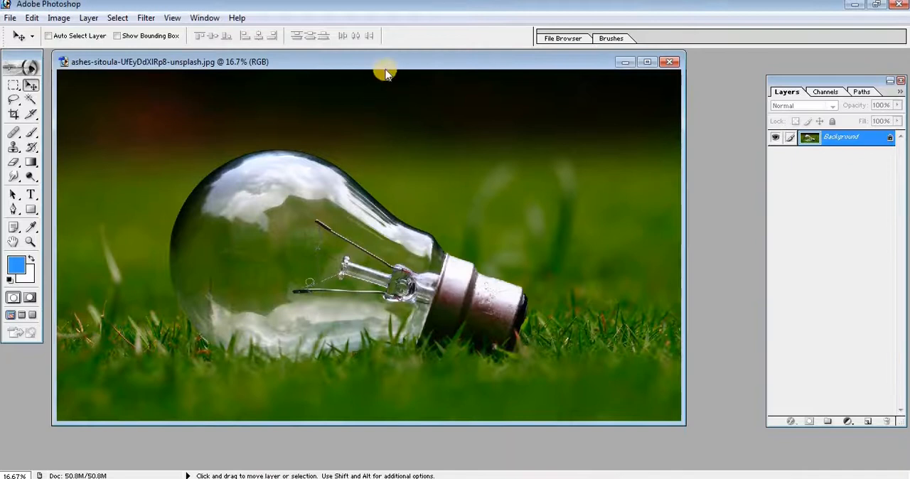
Maximize the bulb image window and move the Layers palette clear of the photo.
left_click_drag(385, 64, 399, 76)
left_click(663, 72)
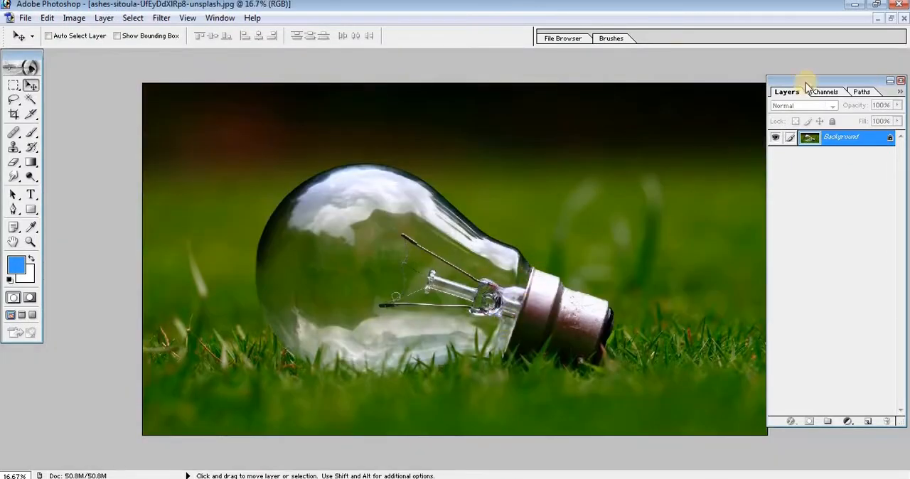
left_click_drag(806, 85, 813, 92)
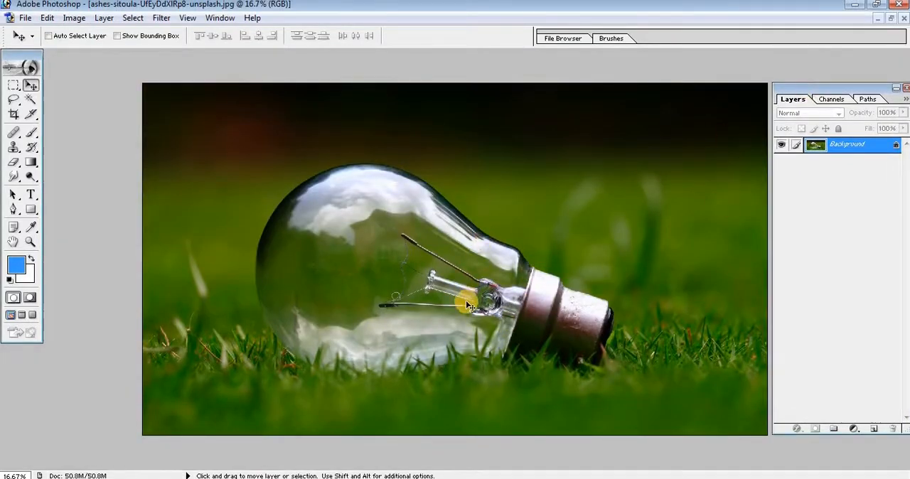
Clone out the thin filament, the wire tips and the end of the glass stem inside the bulb with a 250-pixel Clone Stamp.
key("ctrl+minus")
key("z")
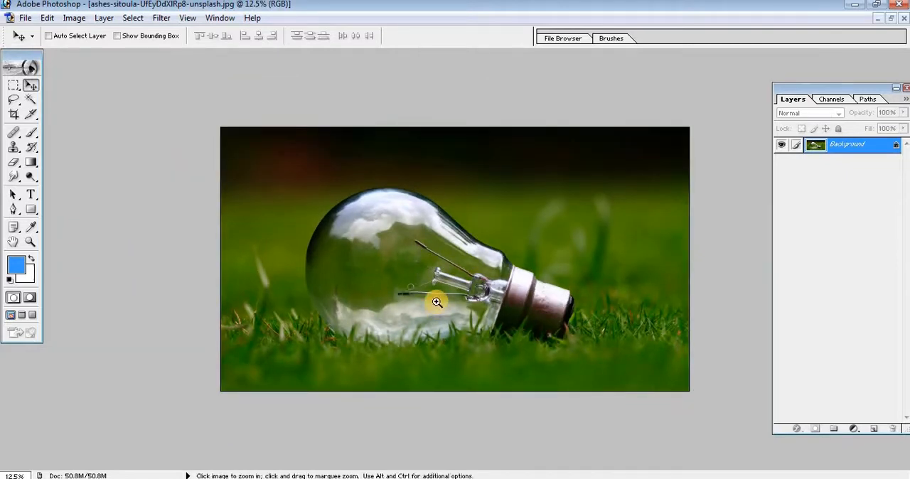
left_click(436, 302)
left_click(436, 302)
left_click_drag(376, 294, 380, 305)
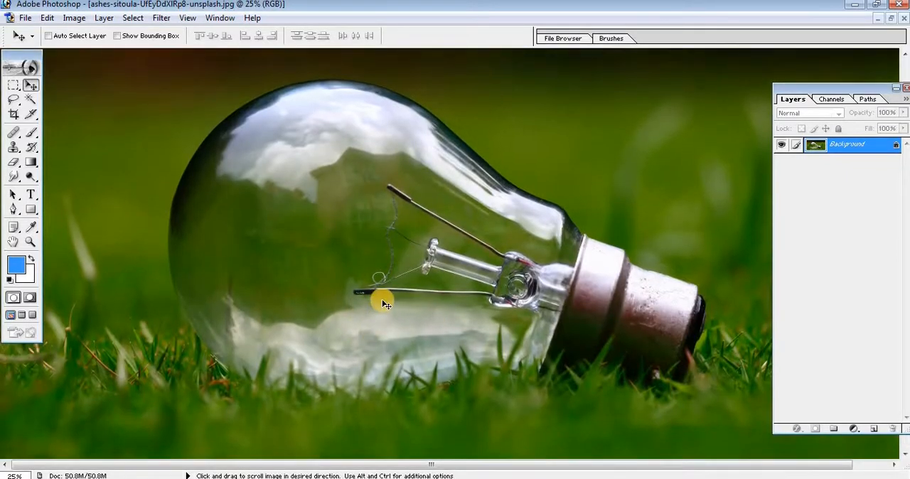
left_click(14, 147)
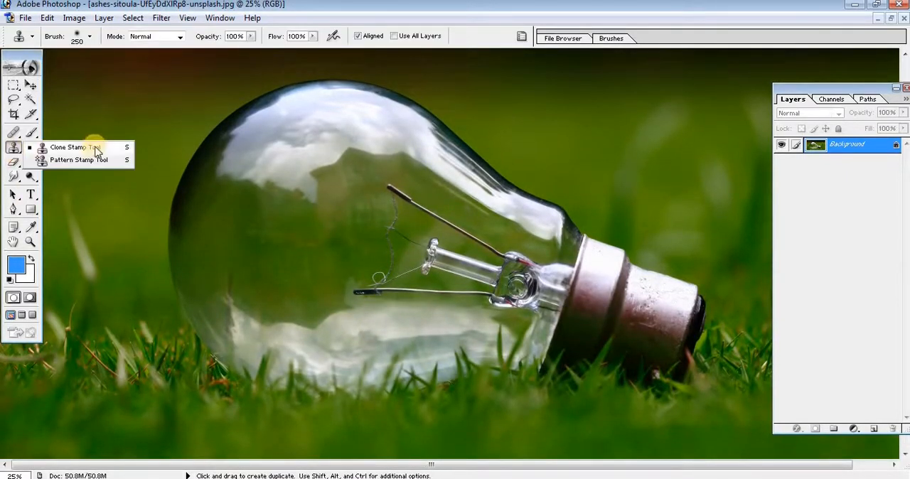
left_click(93, 147)
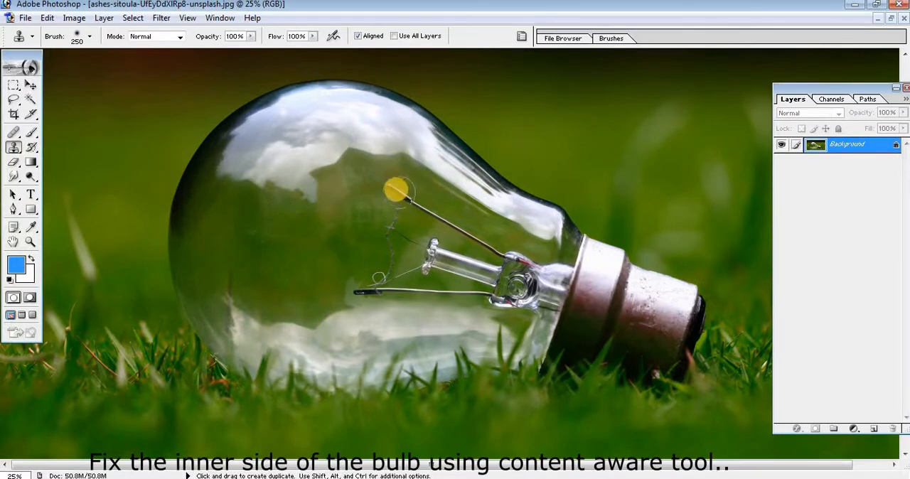
mouse_move(395, 192)
left_mouse_down()
mouse_move(392, 267)
mouse_move(349, 297)
left_mouse_up()
left_click(386, 255, "alt")
left_click(370, 306, "alt")
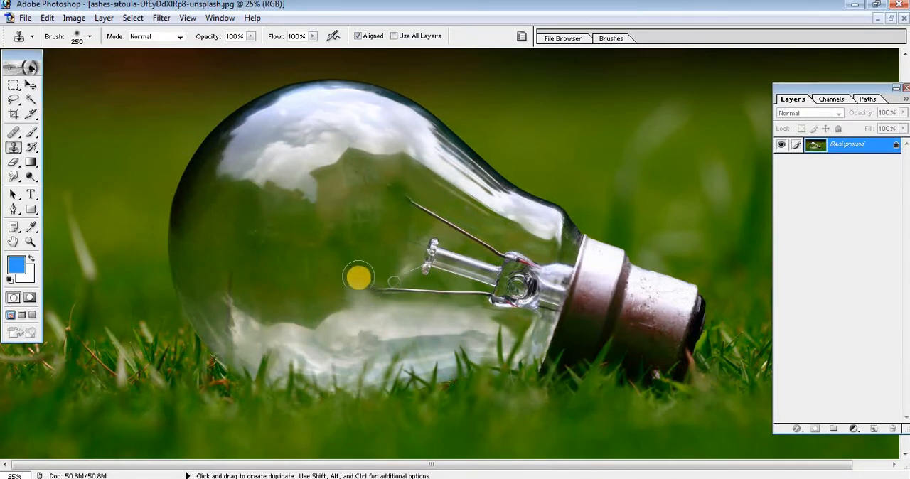
left_click(390, 280, "alt")
left_click_drag(390, 280, 443, 291)
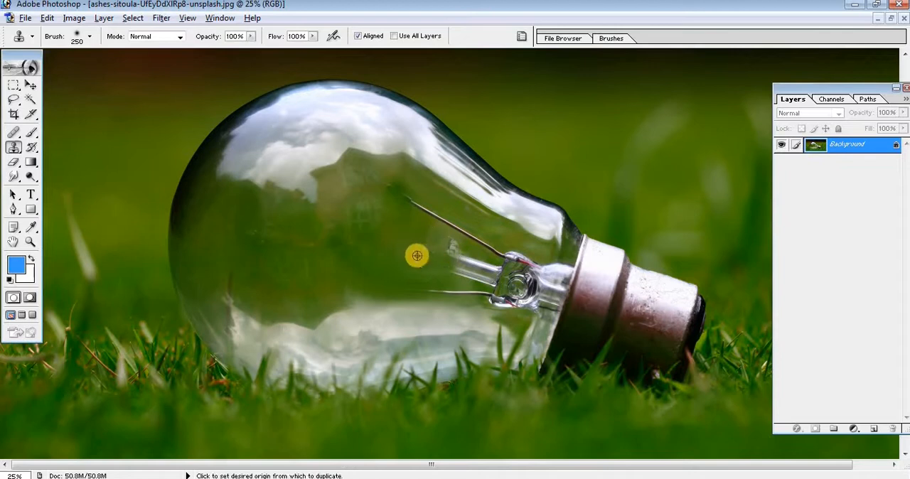
Clone clean glass over the remaining glass stem and the mount at its base inside the bulb.
left_click(416, 256, "alt")
mouse_move(444, 246)
left_mouse_down()
mouse_move(493, 268)
mouse_move(492, 281)
mouse_move(518, 270)
left_mouse_up()
left_click(442, 262, "alt")
left_click(416, 256, "alt")
left_click(449, 258, "alt")
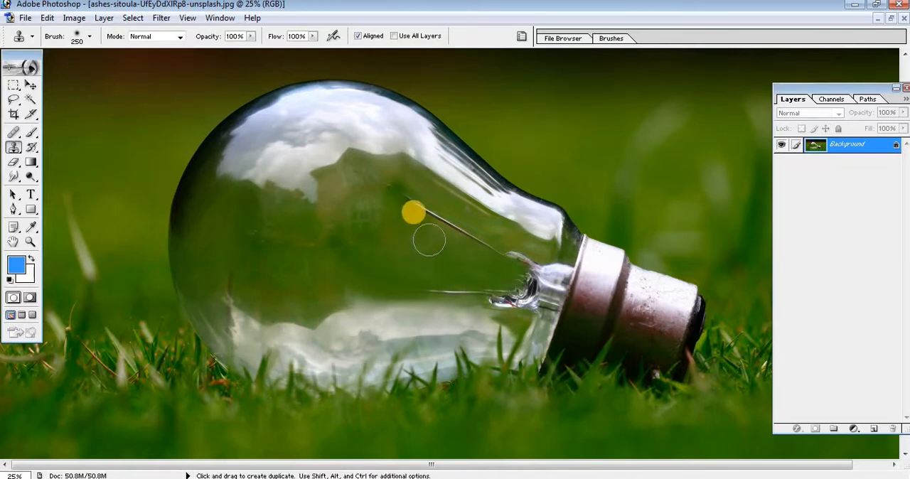
Clone out the upper support wire and most of the remaining filament mount near the bulb's neck.
mouse_move(394, 193)
left_mouse_down()
mouse_move(428, 217)
mouse_move(429, 231)
mouse_move(404, 228)
mouse_move(472, 231)
left_mouse_up()
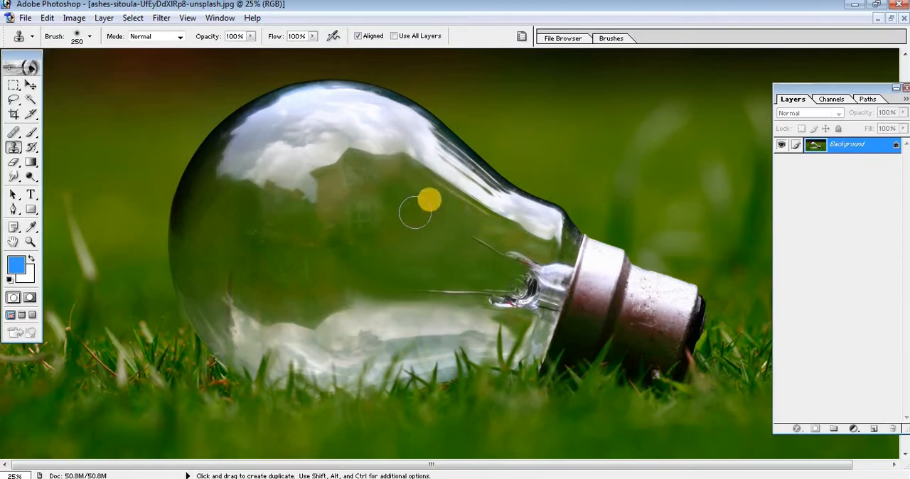
left_click(465, 218, "alt")
mouse_move(437, 194)
left_mouse_down()
mouse_move(466, 216)
mouse_move(492, 259)
mouse_move(517, 267)
mouse_move(546, 302)
left_mouse_up()
left_click(428, 206, "alt")
left_click(459, 267, "alt")
left_click(484, 265, "alt")
left_click_drag(508, 279, 523, 287)
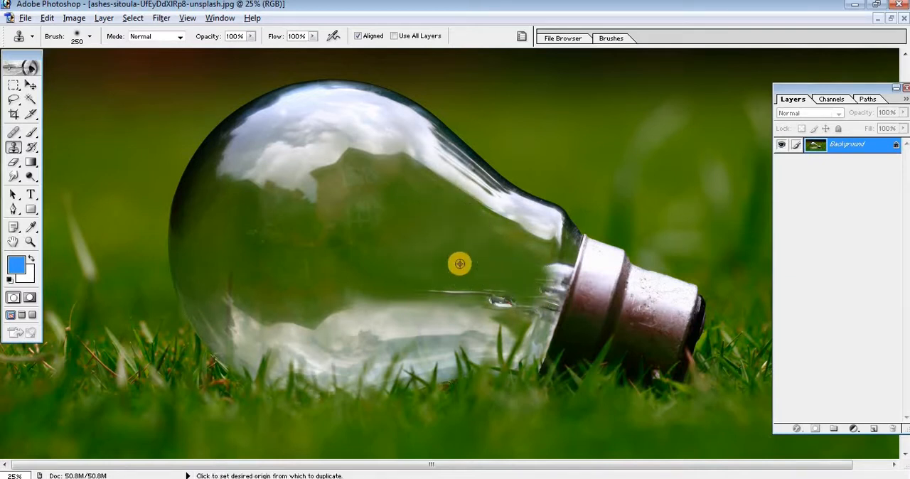
Clone out the lower support wire and the last mount remnants beside the metal cap.
left_click(459, 264, "alt")
mouse_move(411, 290)
left_mouse_down()
mouse_move(501, 293)
mouse_move(487, 291)
mouse_move(490, 278)
mouse_move(517, 312)
mouse_move(508, 297)
mouse_move(515, 282)
mouse_move(557, 267)
mouse_move(533, 311)
left_mouse_up()
left_click(495, 283, "alt")
left_click(549, 275, "alt")
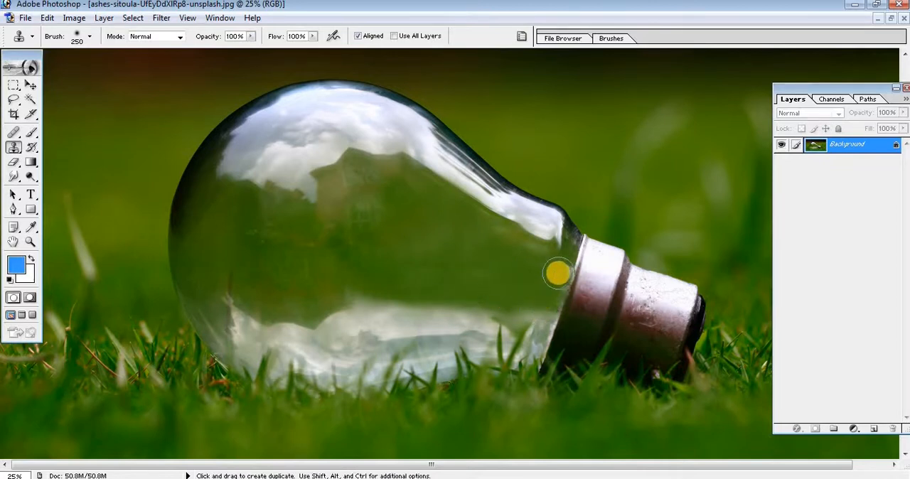
left_click_drag(559, 273, 527, 260)
Touch up the bulb's neck and the edge of the lower reflection with the Clone Stamp, using brush sizes 70 and 175.
key("p")
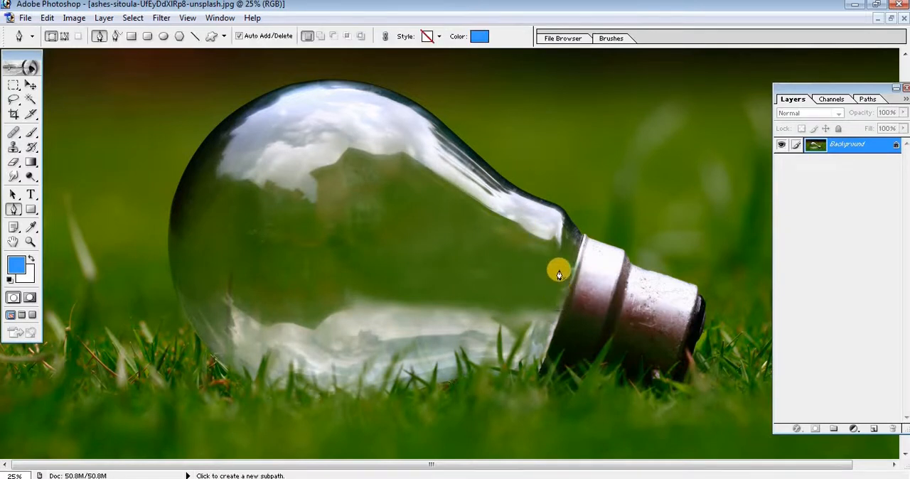
left_click(17, 149)
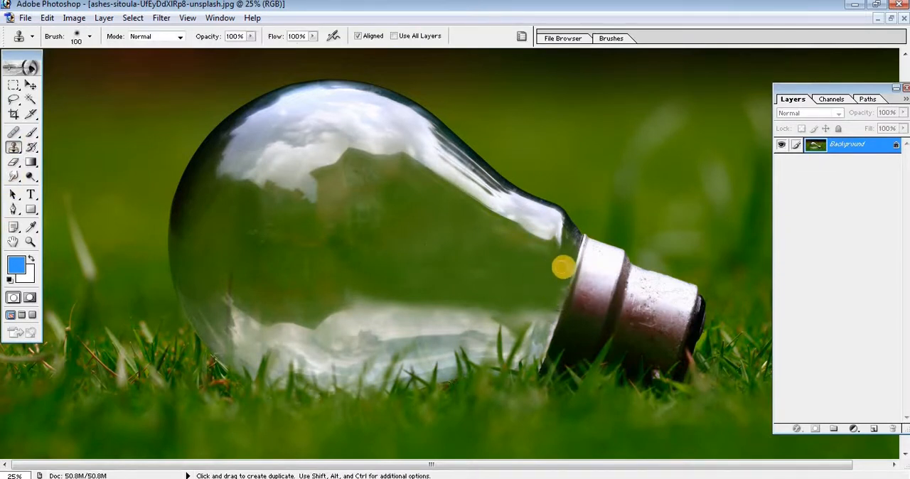
key("bracketleft")
key("bracketleft")
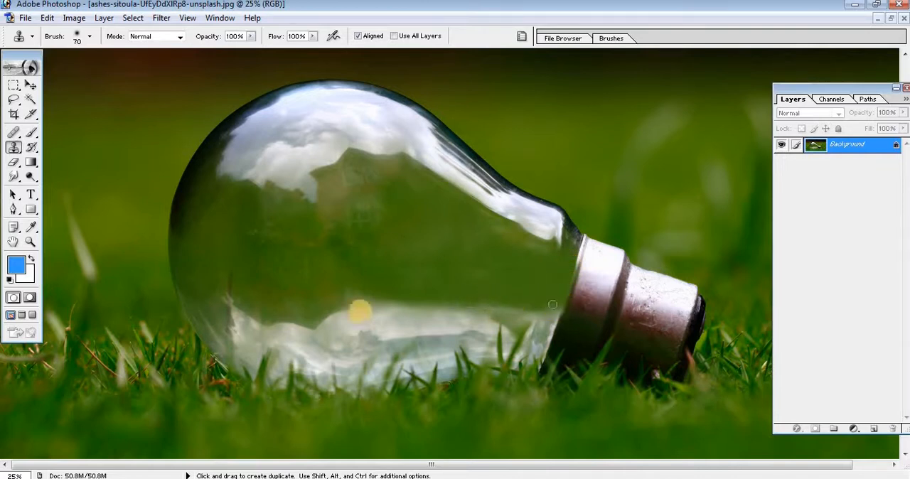
key("bracketright")
key("bracketright")
key("bracketright")
key("bracketright")
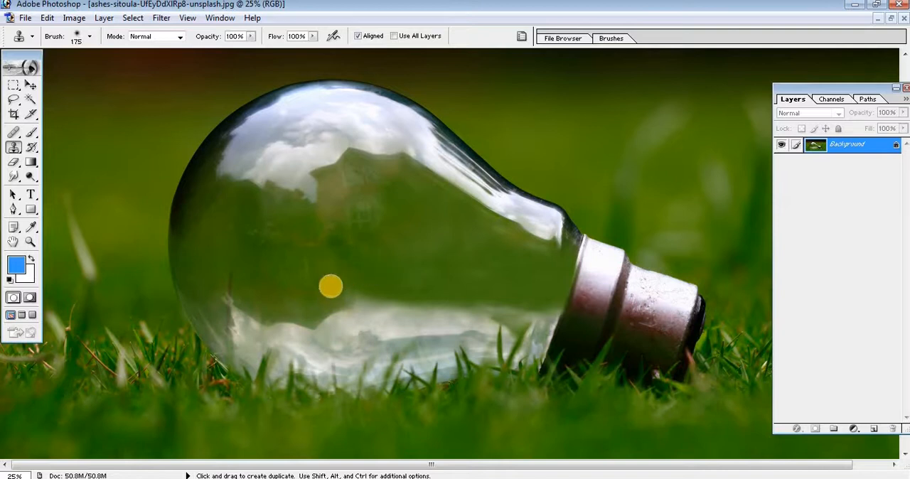
left_click(330, 290, "alt")
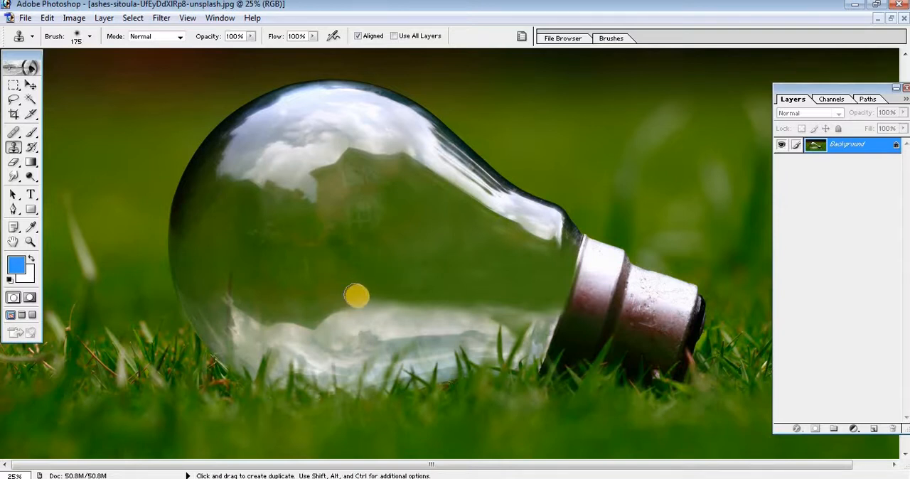
Inspect the retouched bulb interior in the full image and at 25% zoom.
scroll(457, 316, "up", 1)
scroll(457, 316, "down", 6)
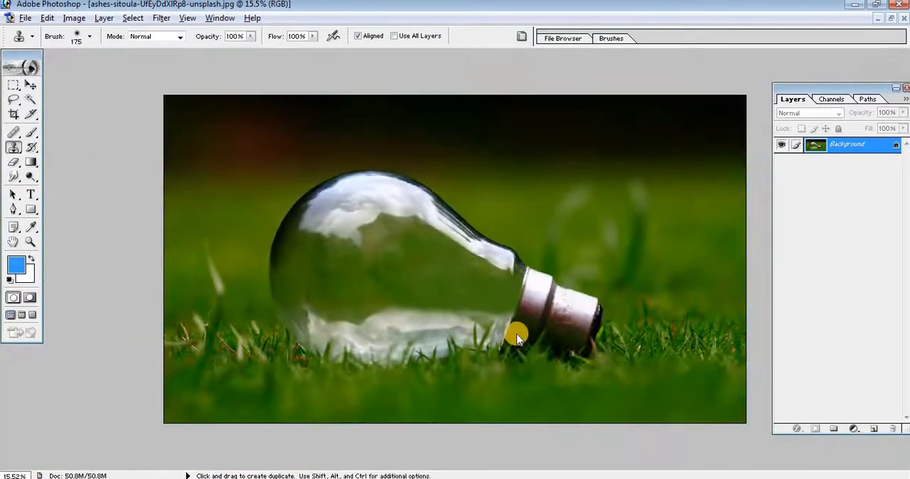
left_click(29, 86)
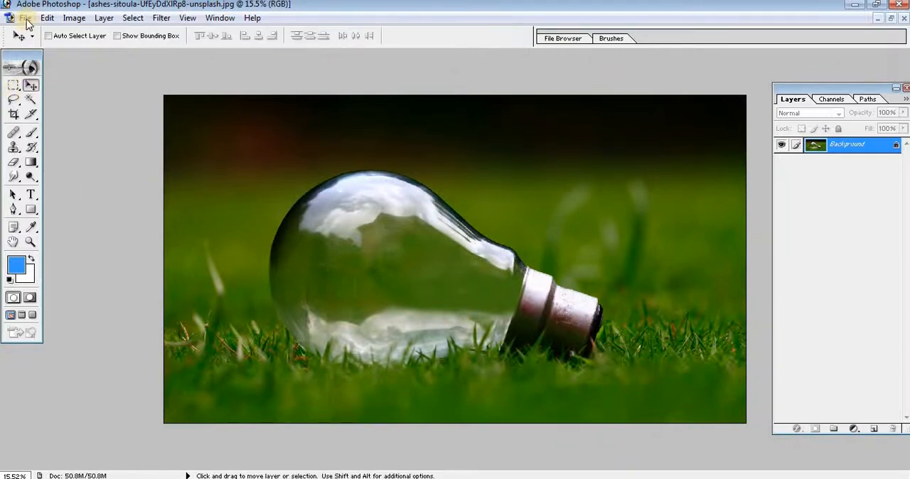
scroll(355, 366, "down", 2)
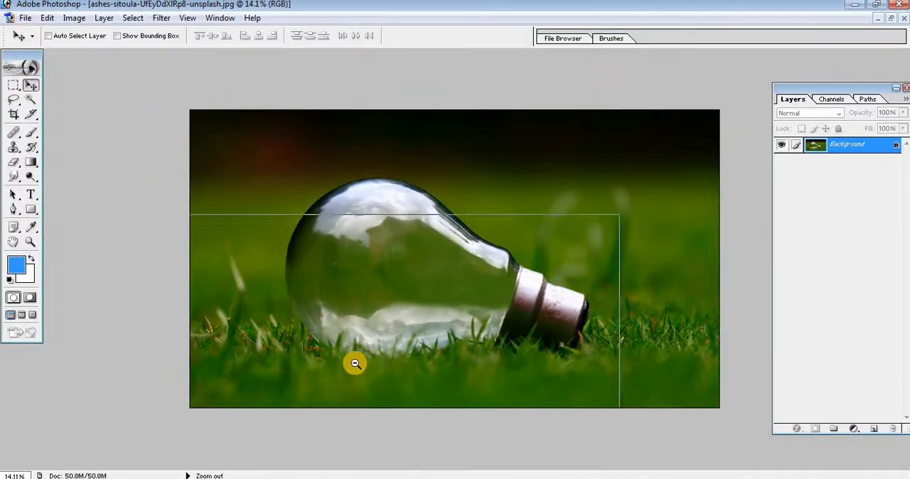
left_click(356, 366, "ctrl")
left_click(355, 366, "ctrl")
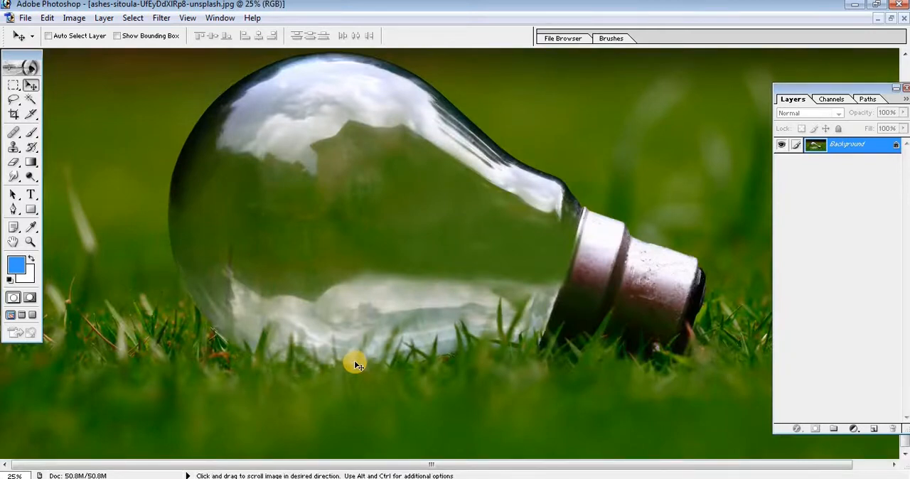
left_click(356, 362, "alt")
left_click(356, 362, "alt")
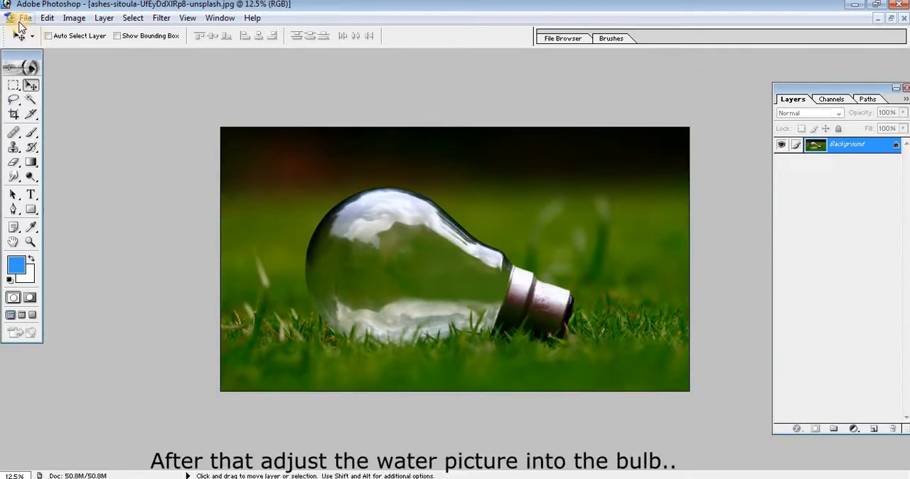
Open the water.jpg picture.
left_click(25, 18)
left_click(31, 49)
double_click(563, 254)
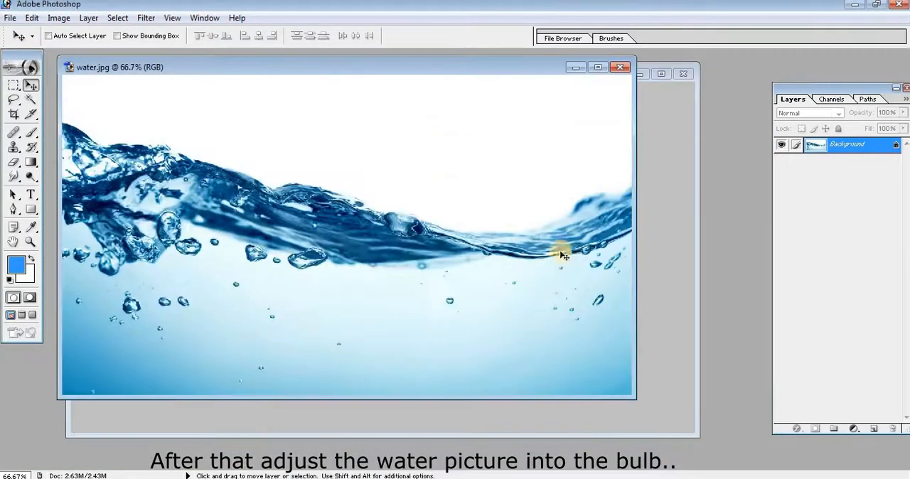
Copy the water picture into the bulb document as a new layer and maximize the bulb document's window.
left_click_drag(453, 71, 288, 85)
left_click_drag(297, 150, 414, 228)
left_click_drag(424, 72, 430, 97)
left_click(462, 84)
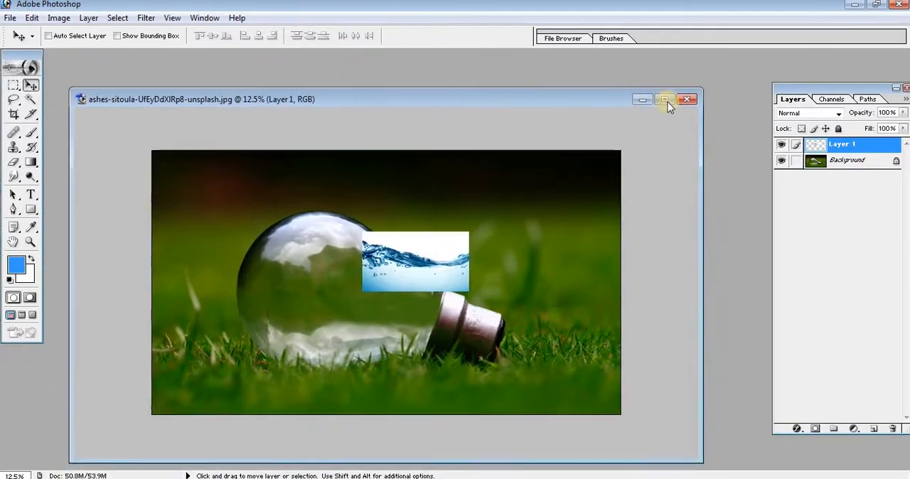
left_click(665, 100)
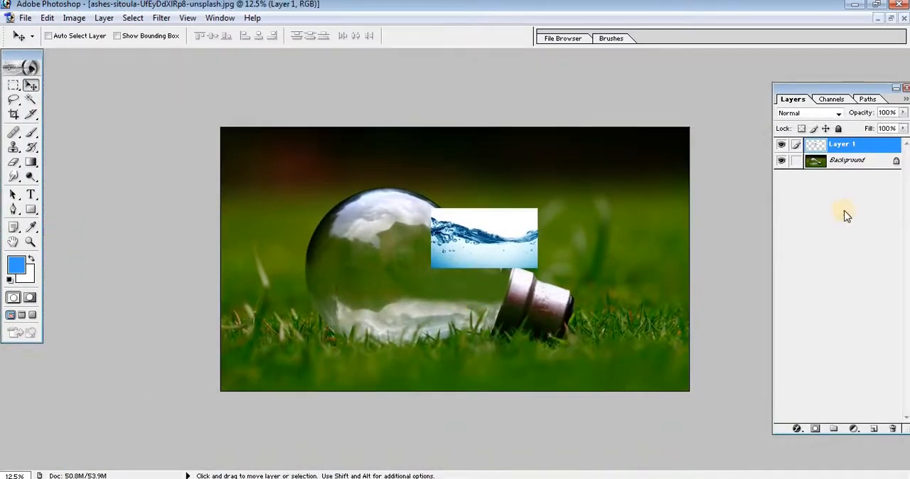
Convert the background to a layer named bulb and rename the water layer sea.
double_click(837, 162)
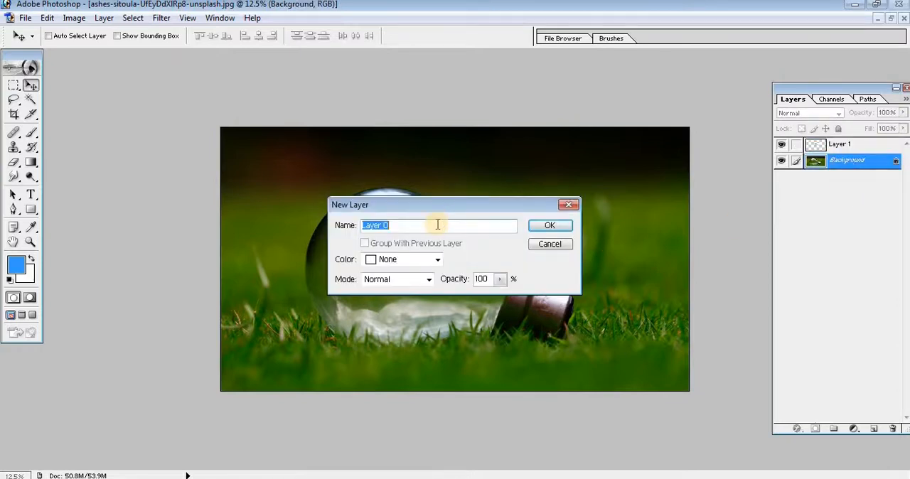
key("Return")
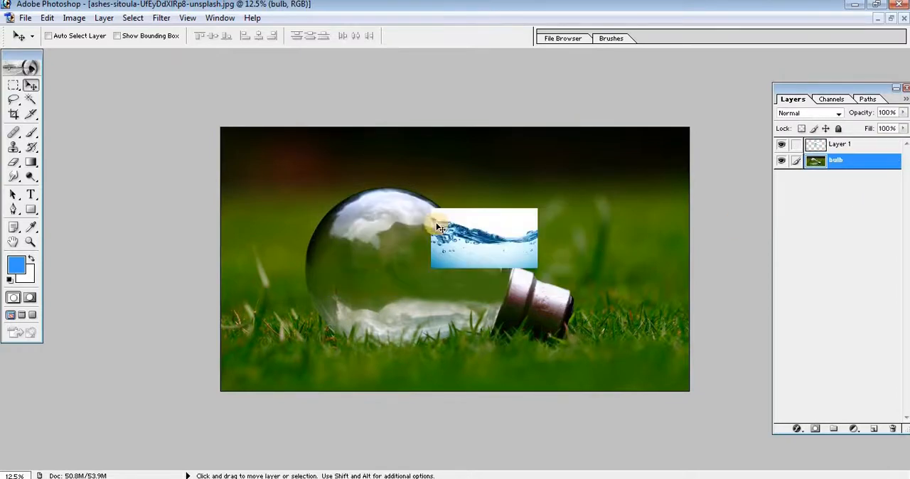
double_click(840, 143)
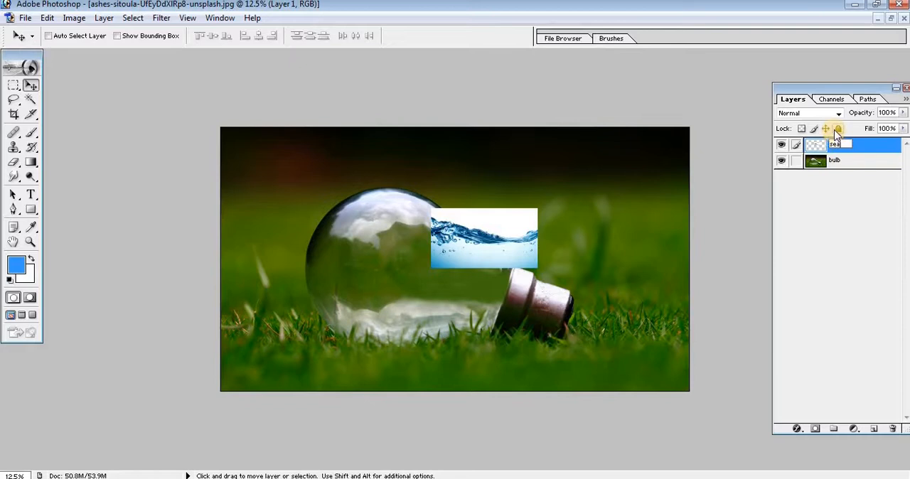
Scale the sea layer proportionally to about 192.7% and position it over the lower part of the bulb.
key("ctrl+t")
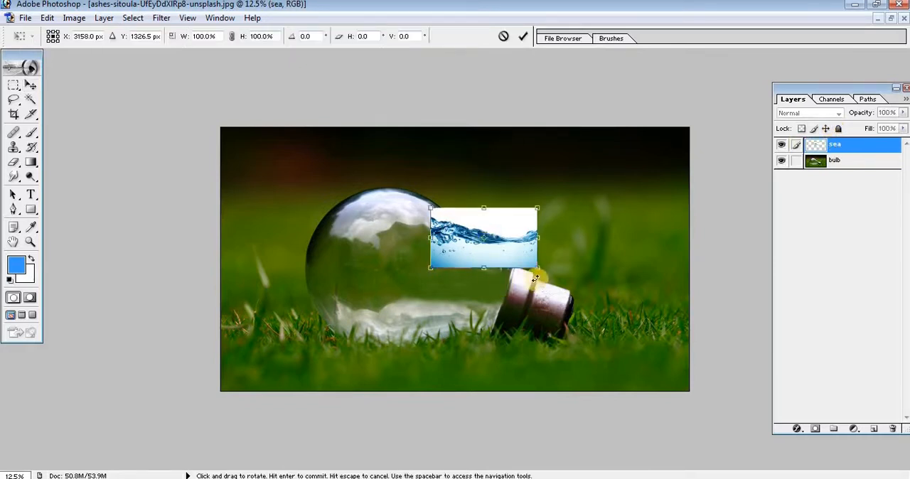
left_click_drag(538, 268, 445, 298)
left_click_drag(478, 340, 506, 358)
left_click_drag(471, 312, 468, 305)
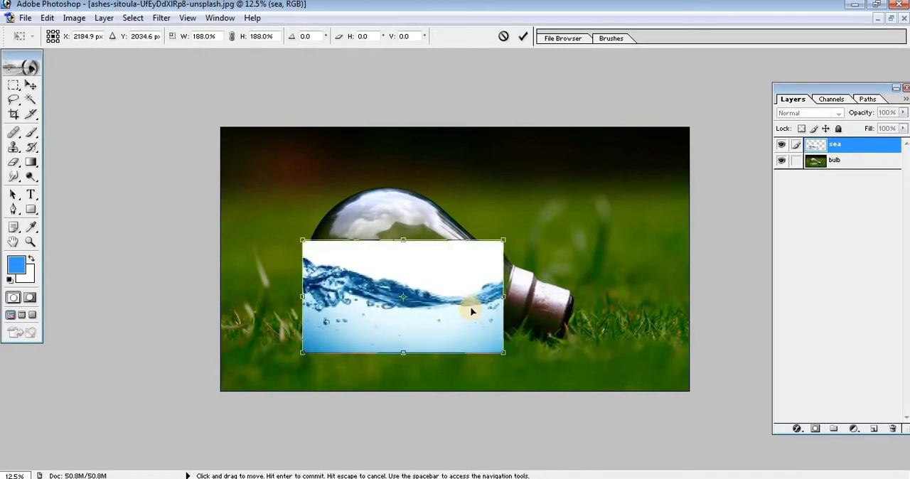
left_click_drag(502, 351, 507, 355)
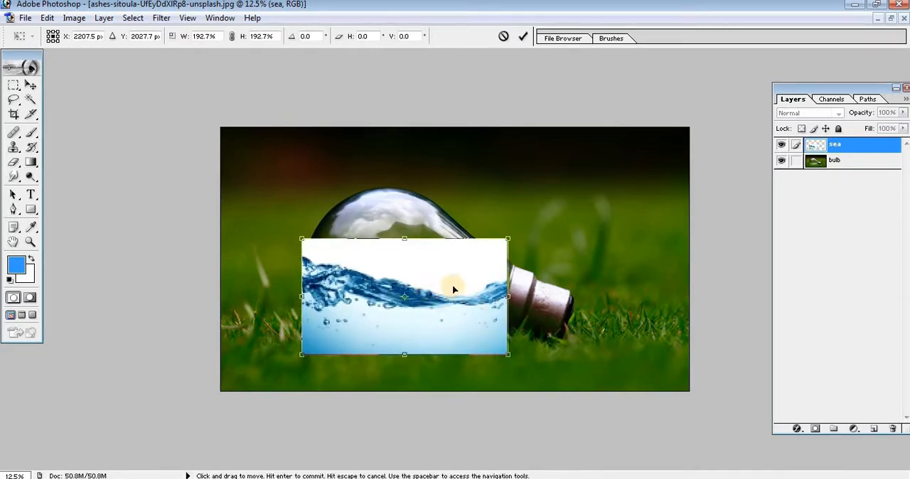
Flip the sea layer horizontally, rotate it about 9.3 degrees and shift it slightly upward over the bulb.
right_click(452, 284)
left_click(481, 442)
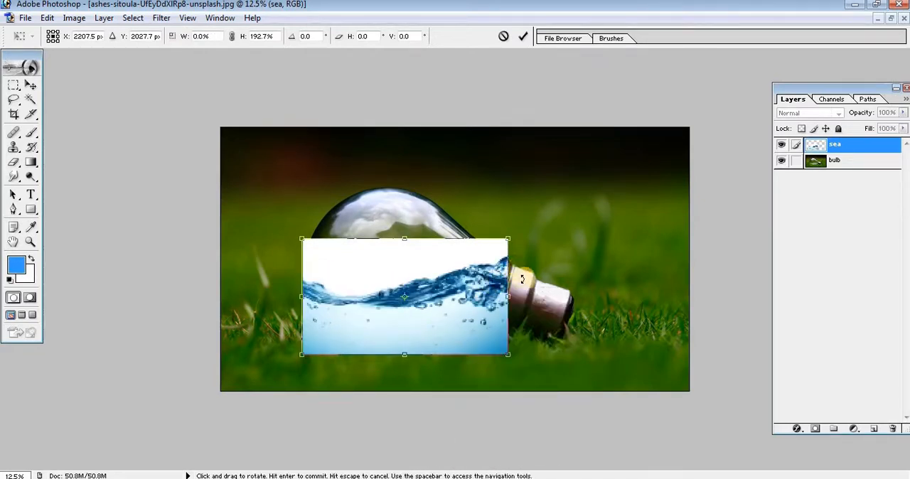
left_click_drag(523, 276, 524, 294)
mouse_move(458, 304)
left_mouse_down()
mouse_move(451, 299)
mouse_move(458, 295)
left_mouse_up()
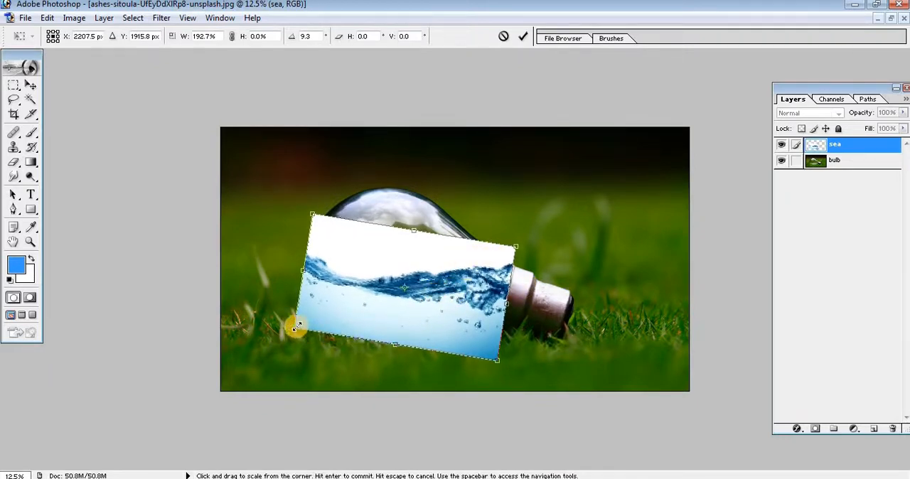
Enlarge the sea layer to about 204.7%, adjust its position over the bulb and apply the transform.
left_click_drag(291, 330, 282, 329)
left_click_drag(387, 311, 390, 312)
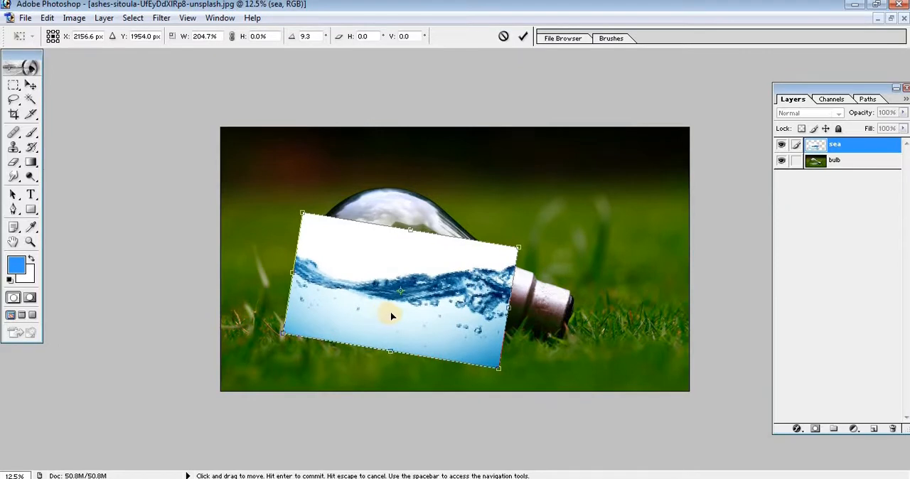
key("Return")
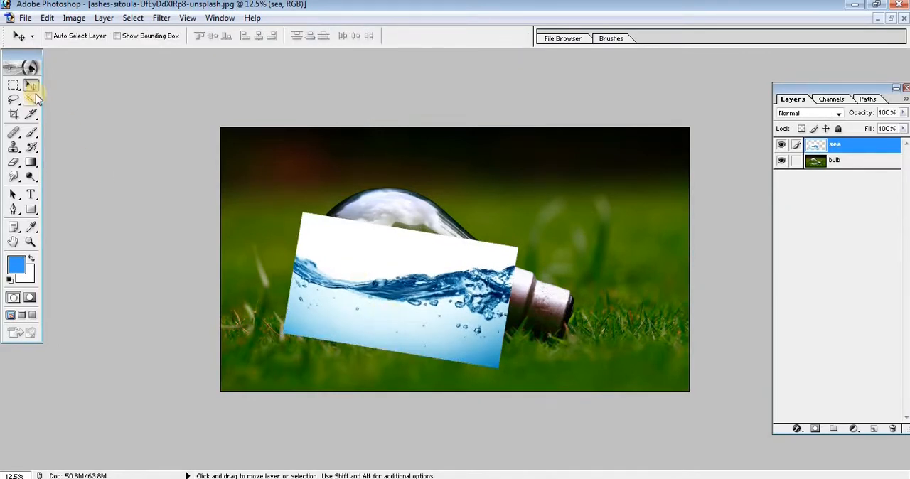
Select the white area above the waterline on the sea layer with the Magic Wand, delete it and deselect.
left_click(32, 99)
left_click(340, 247)
key("Delete")
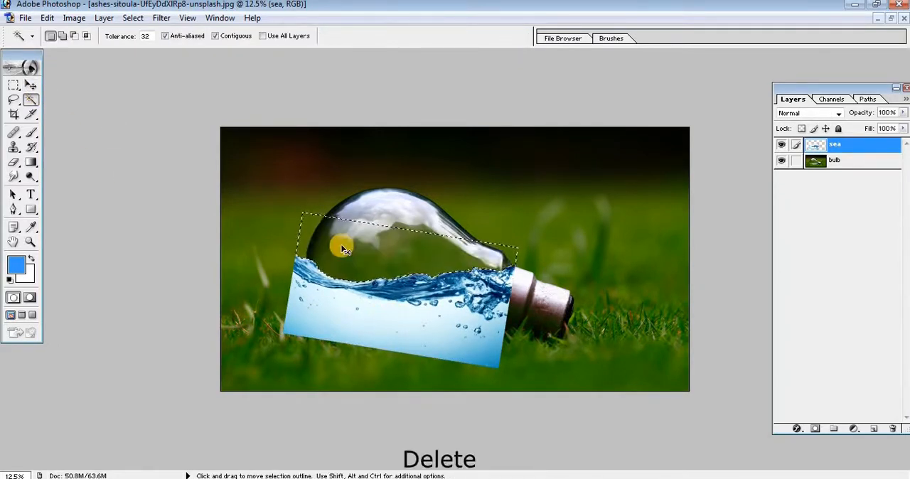
key("ctrl+d")
Move the sea layer slightly upward and a little toward the socket so the water fills the bulb up to its neck.
scroll(372, 346, "down", 2)
scroll(372, 346, "up", 5)
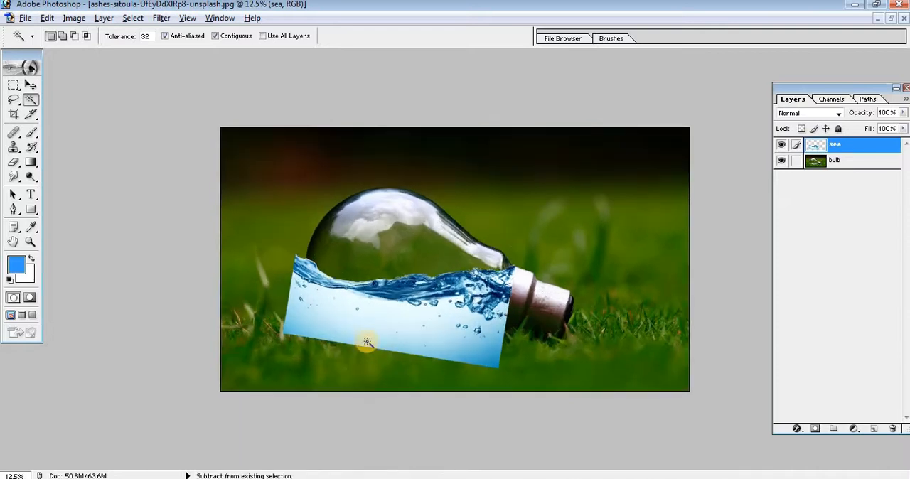
scroll(372, 346, "down", 1)
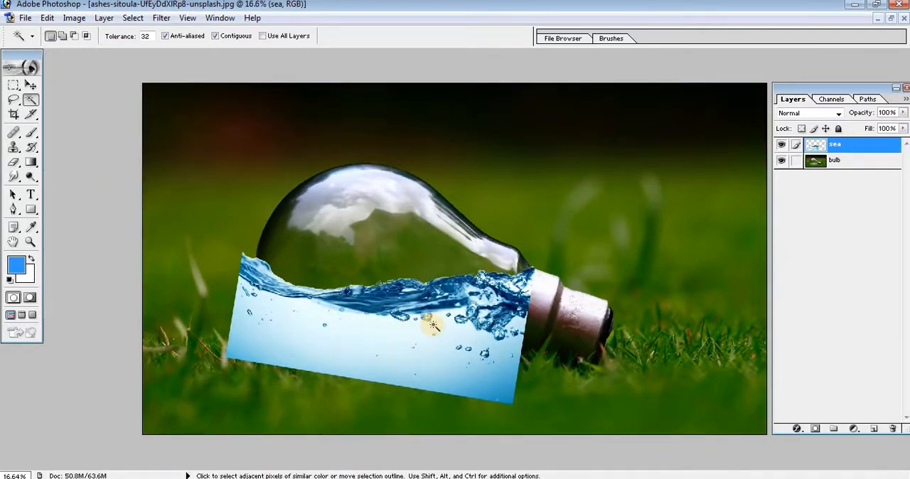
left_click(30, 85)
left_click_drag(358, 342, 359, 331)
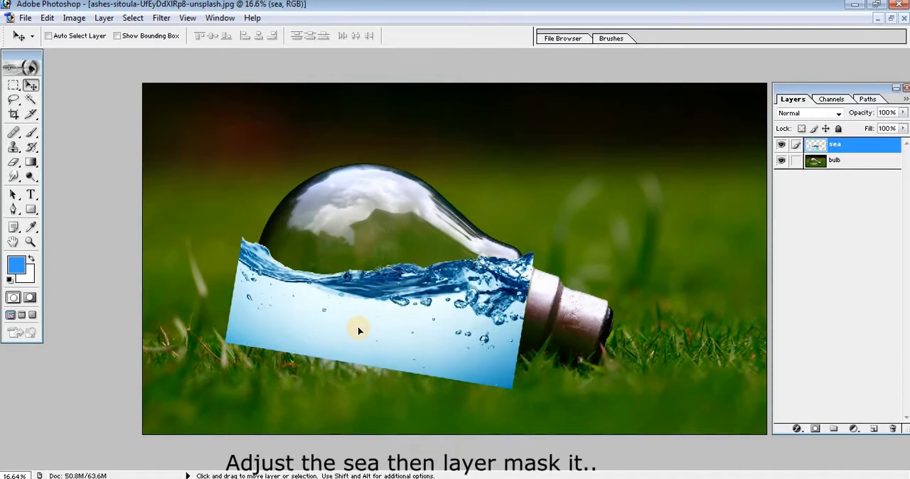
left_click_drag(358, 331, 358, 329)
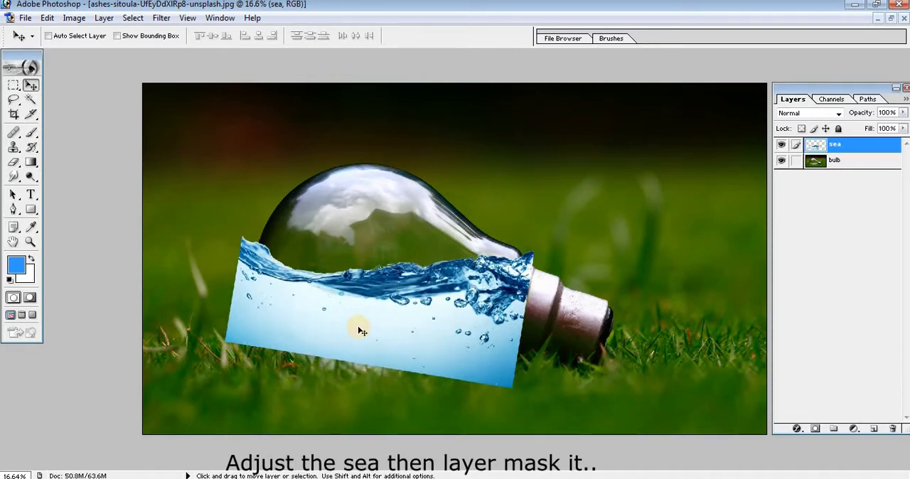
left_click_drag(496, 329, 499, 324)
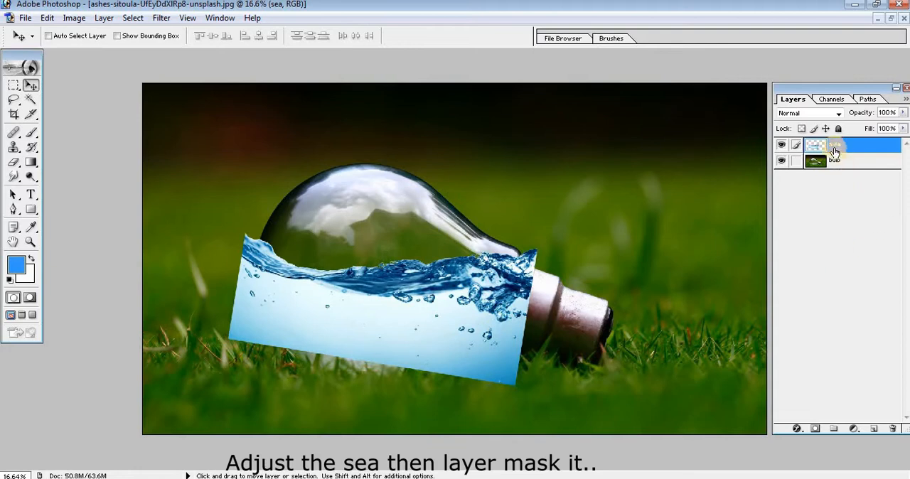
Add a layer mask to the sea layer and set up a black brush of size 175.
left_click(816, 428)
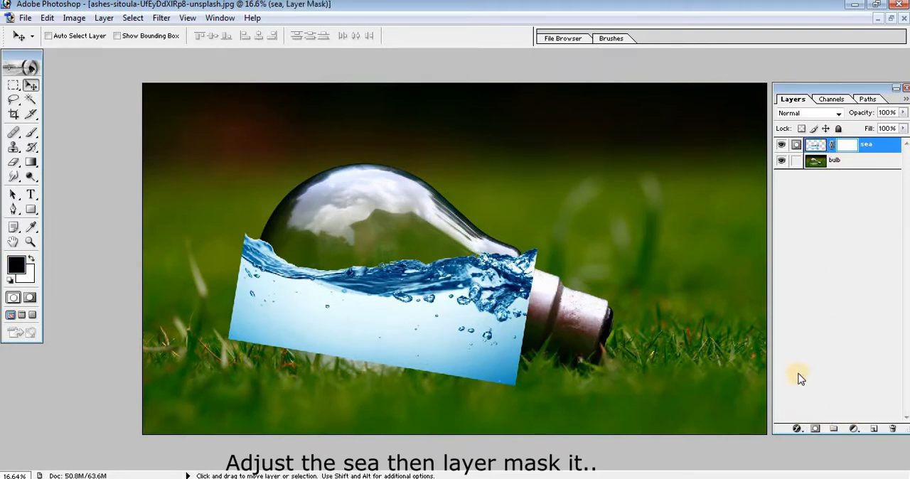
key("b")
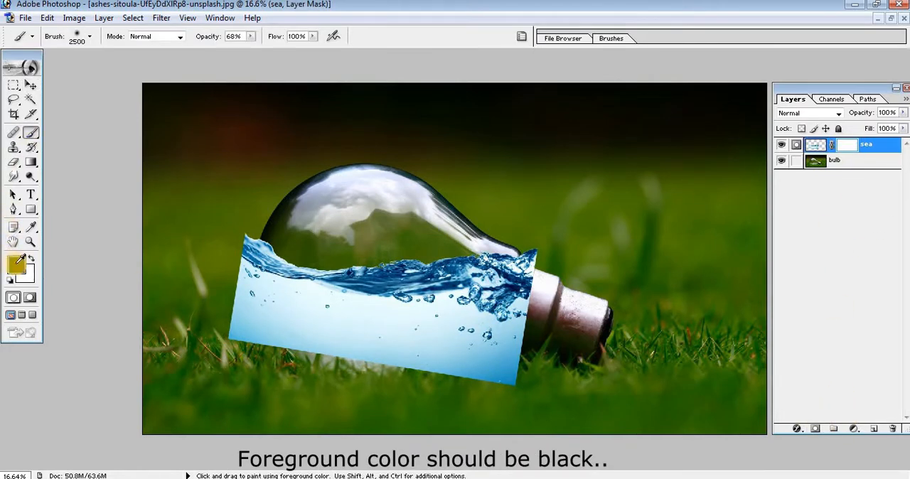
left_click(18, 263)
left_click(581, 153)
key("bracketleft")
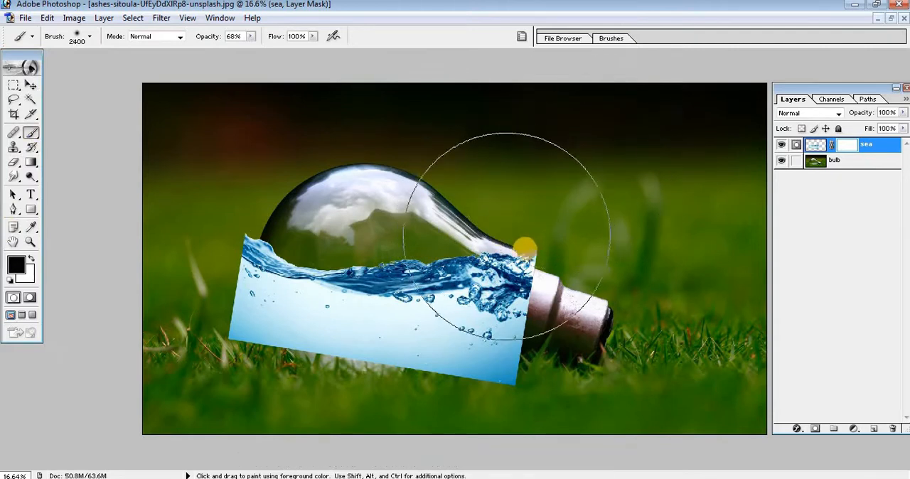
key("bracketleft")
key("bracketleft")
key("bracketleft")
key("bracketleft")
key("bracketleft")
key("bracketleft")
key("bracketleft")
key("bracketleft")
key("bracketleft")
key("bracketleft")
key("bracketleft")
key("bracketleft")
key("bracketleft")
key("bracketleft")
key("bracketleft")
key("bracketleft")
key("bracketleft")
key("bracketleft")
key("bracketleft")
key("bracketleft")
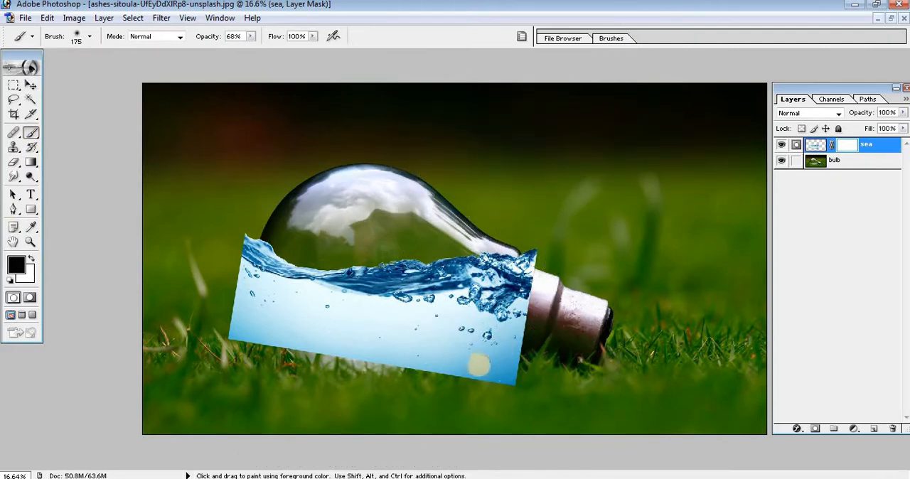
Mask out the water spilling over the neck and socket, reducing the sea layer's opacity to 47% to follow the glass edge.
left_click(463, 362)
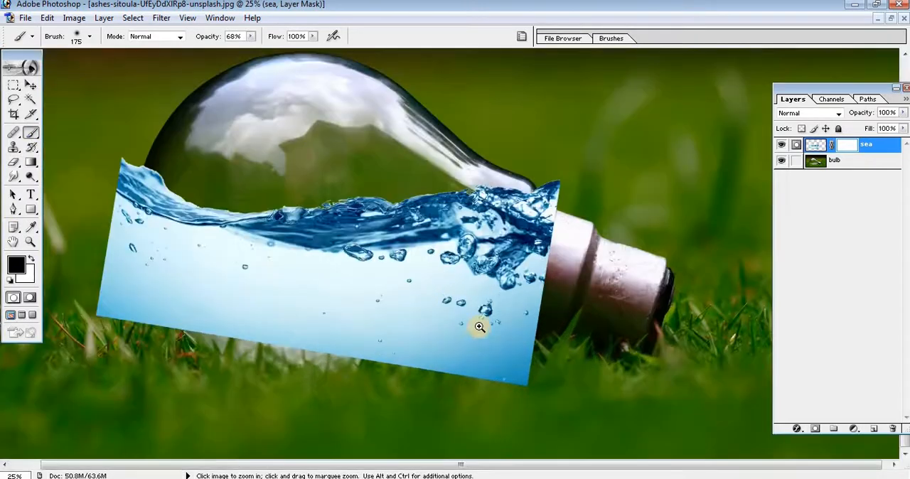
left_click(504, 288)
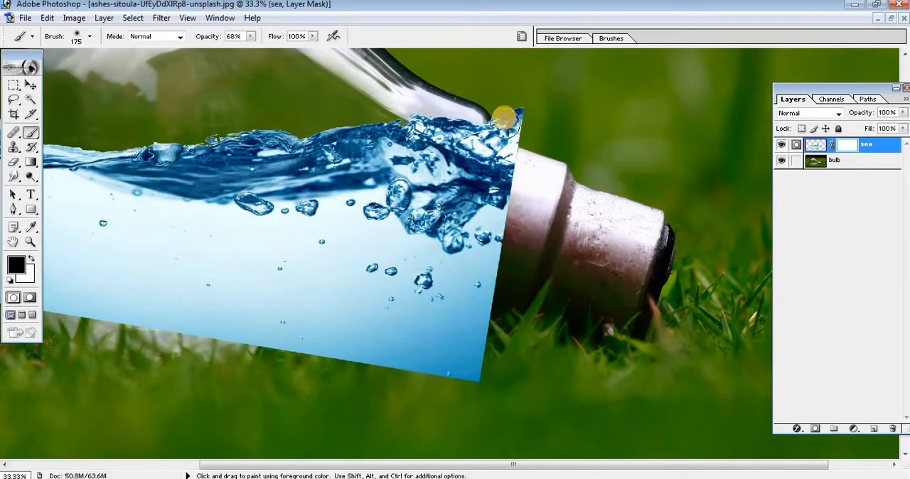
mouse_move(505, 107)
left_mouse_down()
mouse_move(506, 130)
mouse_move(507, 99)
mouse_move(519, 130)
mouse_move(513, 103)
mouse_move(504, 130)
mouse_move(512, 129)
mouse_move(591, 275)
mouse_move(586, 295)
mouse_move(508, 186)
mouse_move(533, 170)
mouse_move(509, 211)
mouse_move(506, 245)
left_mouse_up()
left_click(907, 114)
left_click_drag(902, 128, 861, 128)
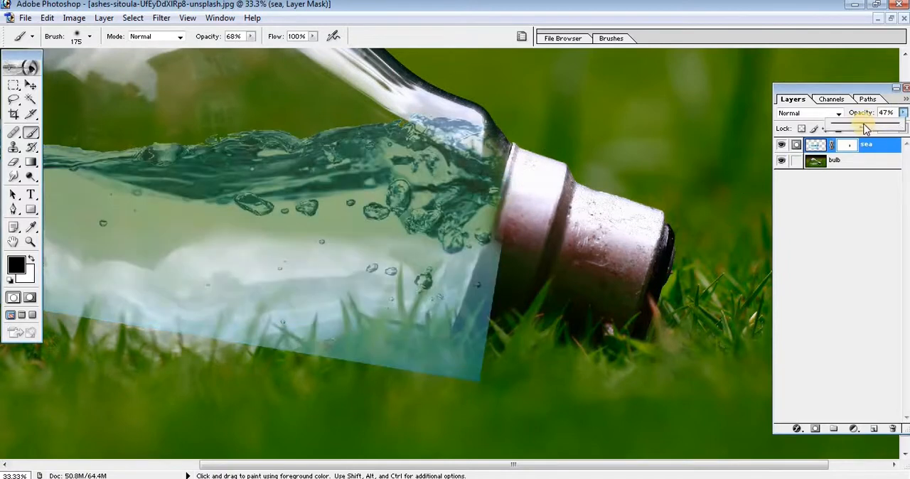
mouse_move(493, 276)
left_mouse_down()
mouse_move(450, 375)
mouse_move(459, 368)
left_mouse_up()
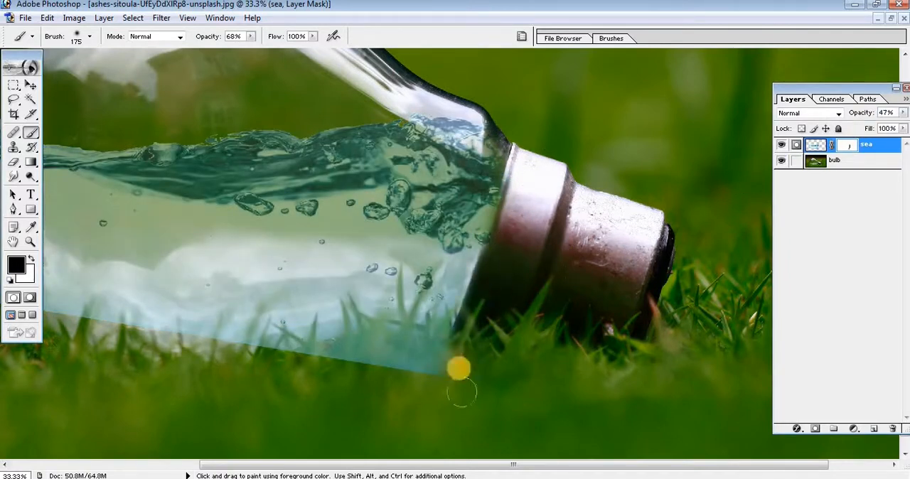
Restore the water at the bulb's neck in white, then mask out the water over the grass near the socket with a black size 250 brush.
key("x")
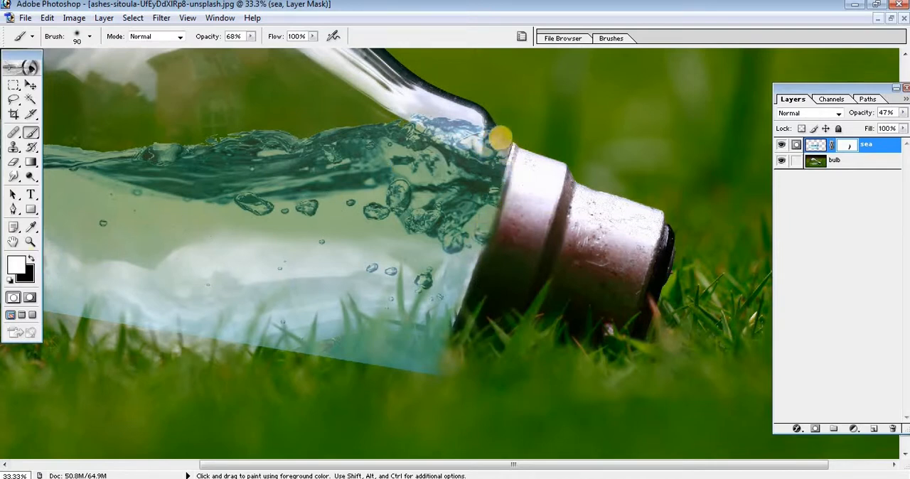
left_click(31, 259)
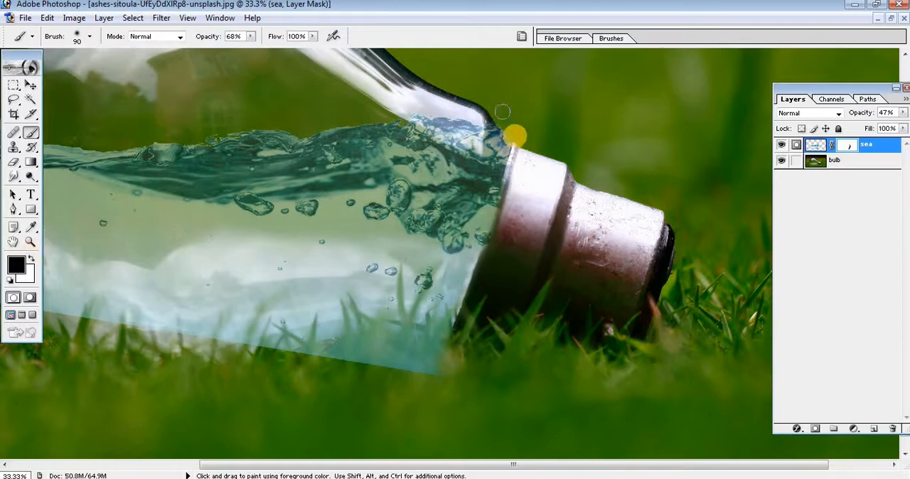
key("bracketright")
key("bracketright")
key("bracketright")
key("bracketright")
key("bracketright")
key("bracketright")
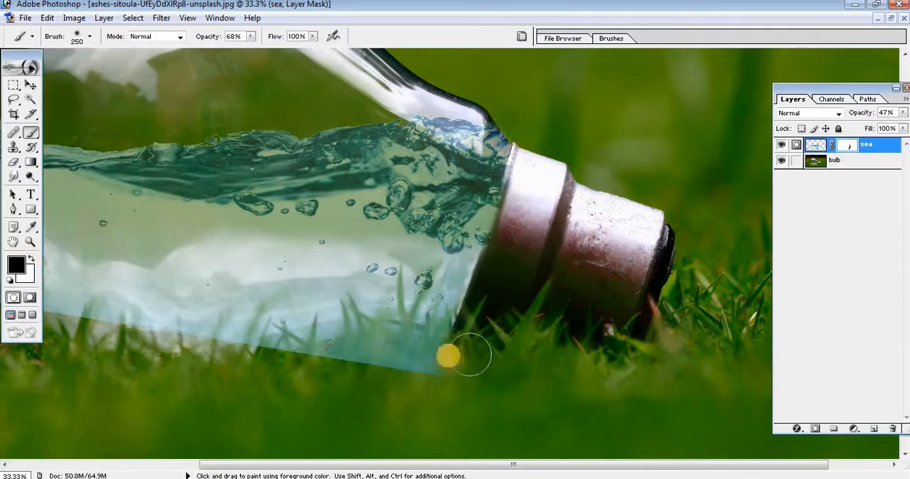
mouse_move(455, 357)
left_mouse_down()
mouse_move(372, 345)
mouse_move(329, 377)
mouse_move(499, 375)
mouse_move(211, 368)
mouse_move(360, 366)
left_mouse_up()
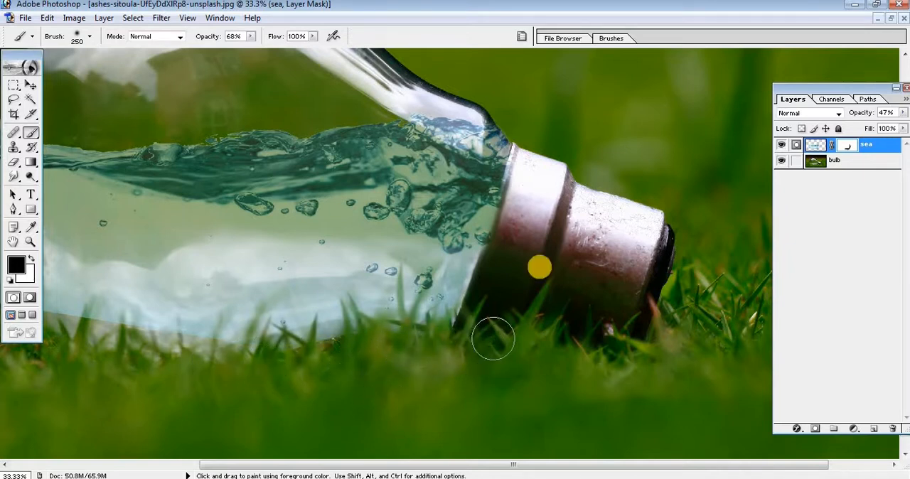
Mask out the water outside the bulb's rounded end and lower curve, refining the glass edge with a size 100 brush.
key("space")
left_click_drag(366, 329, 613, 308)
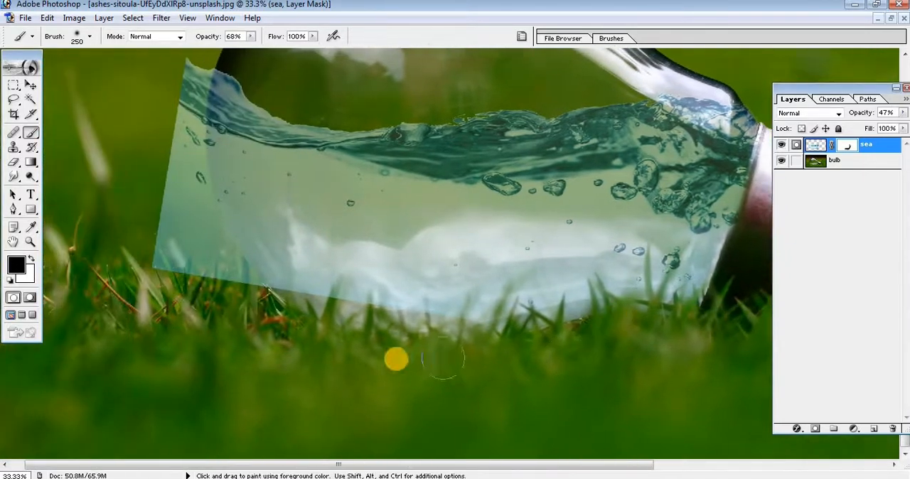
mouse_move(157, 207)
left_mouse_down()
mouse_move(187, 275)
mouse_move(146, 150)
mouse_move(162, 138)
mouse_move(199, 238)
mouse_move(234, 296)
mouse_move(286, 346)
mouse_move(531, 348)
mouse_move(283, 341)
mouse_move(244, 300)
mouse_move(271, 410)
left_mouse_up()
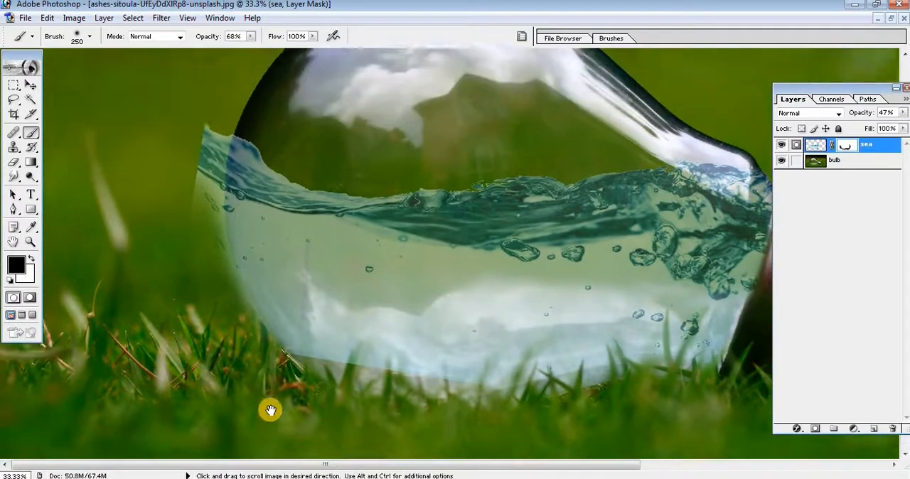
mouse_move(201, 152)
left_mouse_down()
mouse_move(181, 183)
mouse_move(195, 220)
mouse_move(203, 161)
mouse_move(209, 201)
left_mouse_up()
key("bracketleft")
key("bracketleft")
key("bracketleft")
key("bracketleft")
key("bracketleft")
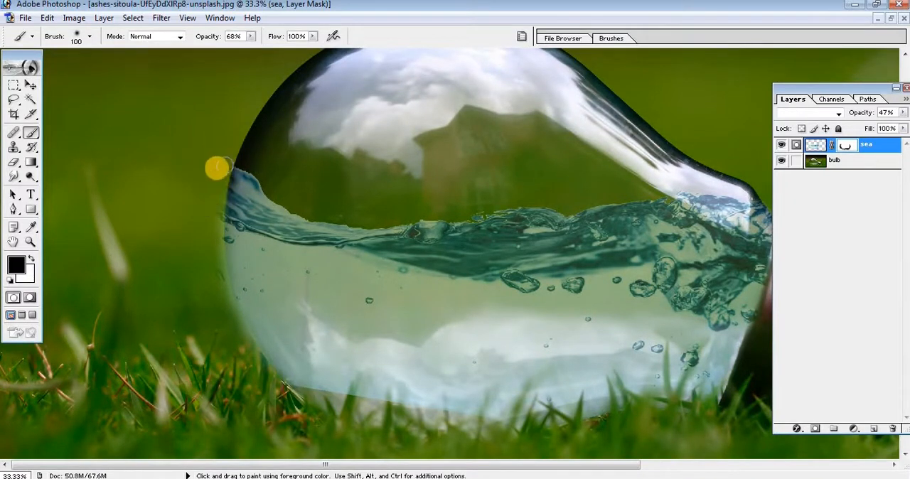
mouse_move(217, 266)
left_mouse_down()
mouse_move(241, 357)
mouse_move(216, 268)
mouse_move(237, 340)
mouse_move(220, 167)
mouse_move(207, 221)
mouse_move(219, 346)
mouse_move(170, 234)
left_mouse_up()
Clean up the mask along the neck beside the socket and set the sea layer's opacity to 100%.
left_click_drag(575, 341, 507, 359)
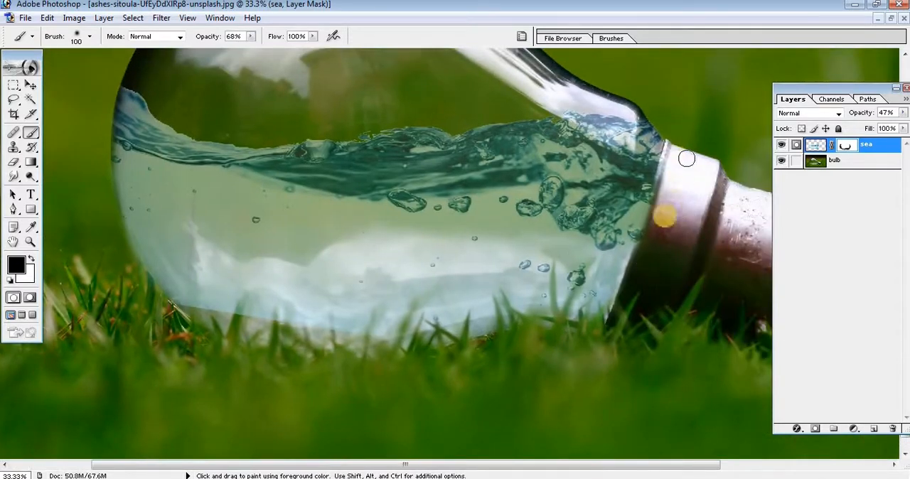
left_click_drag(673, 160, 641, 107)
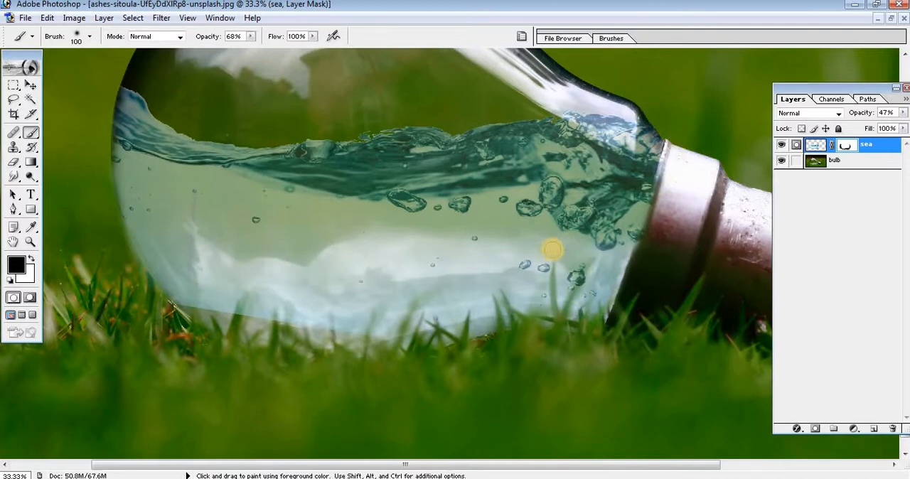
mouse_move(900, 113)
left_mouse_down()
mouse_move(889, 125)
mouse_move(900, 126)
left_mouse_up()
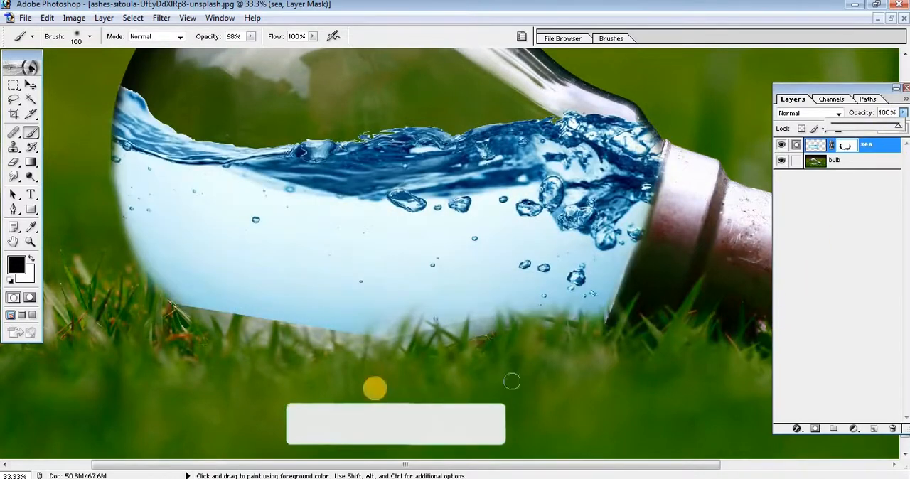
Clone water on the sea layer image with a size 175 Clone Stamp to fill the uncovered strip along the bulb's underside.
left_click(13, 146)
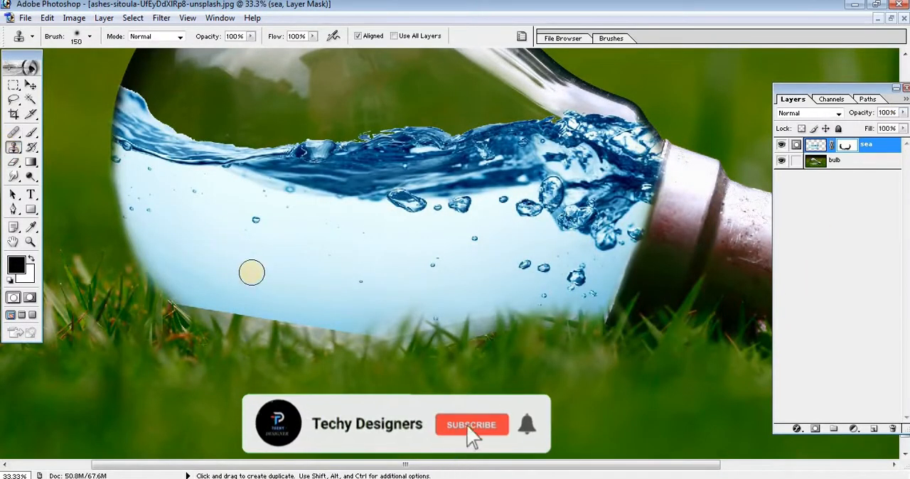
left_click(252, 277, "alt")
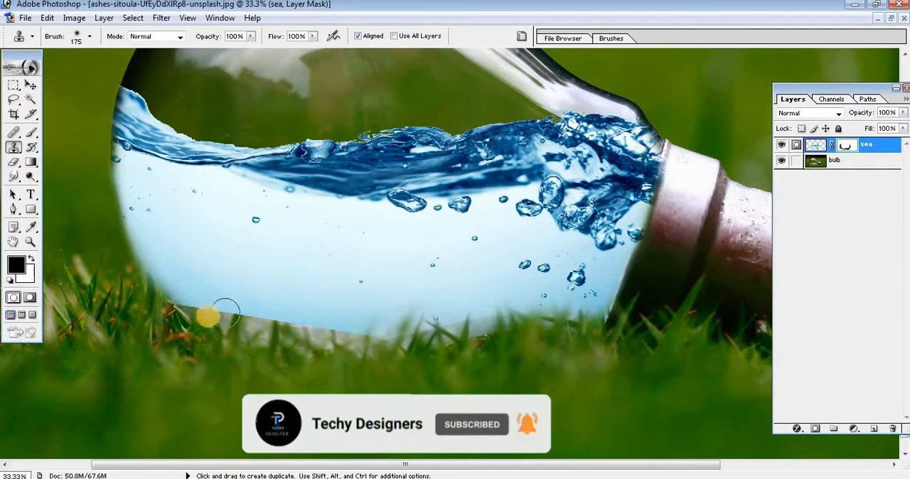
left_click_drag(199, 317, 222, 324)
left_click(815, 144)
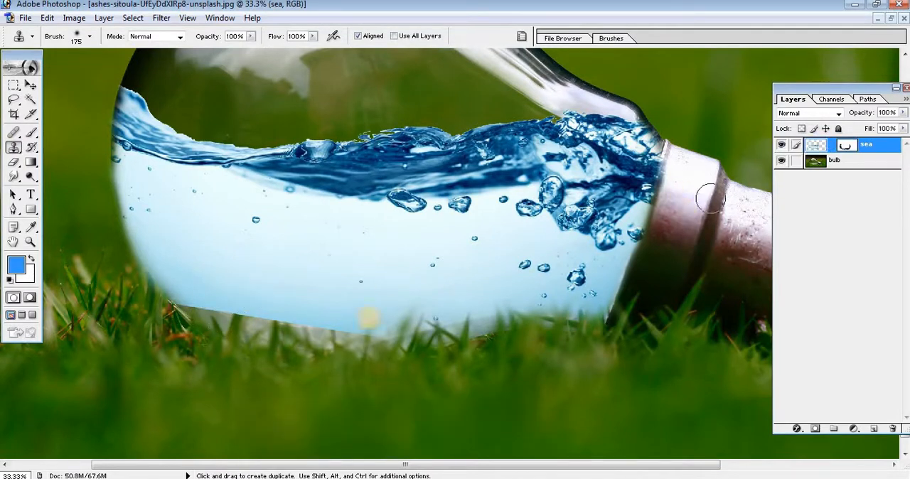
mouse_move(197, 312)
left_mouse_down()
mouse_move(265, 336)
mouse_move(405, 327)
left_mouse_up()
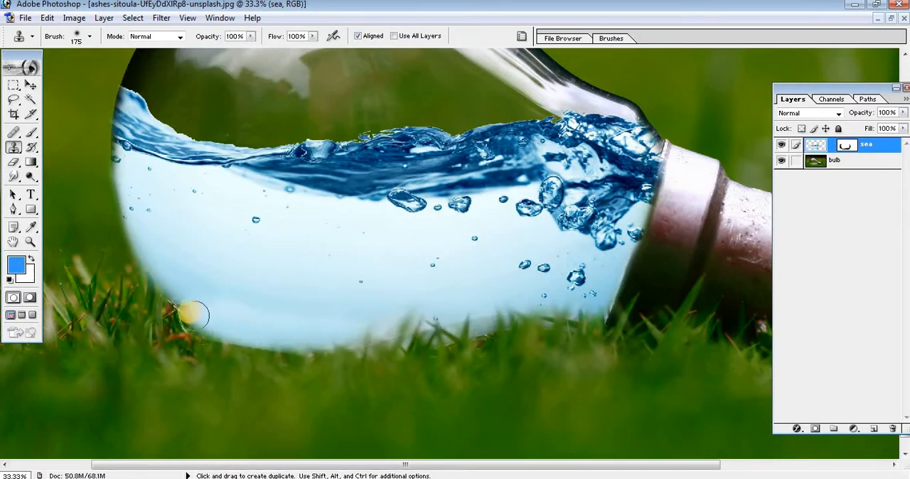
left_click_drag(477, 325, 541, 312)
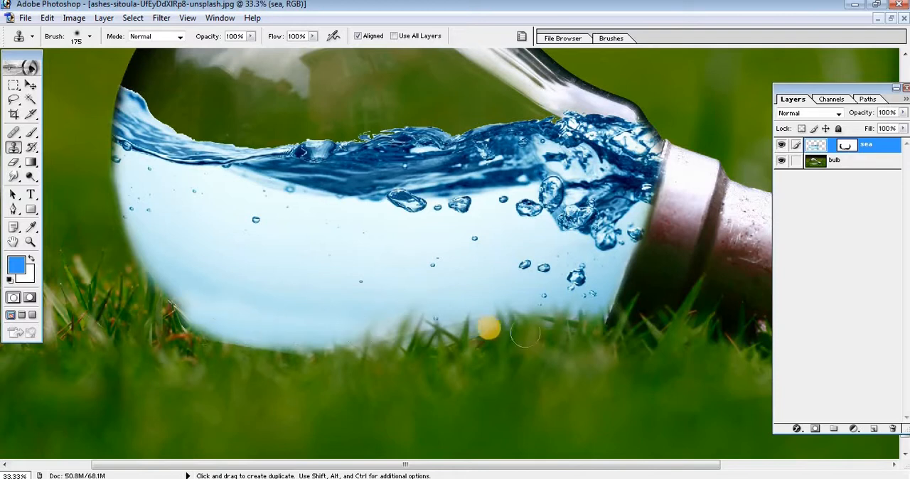
Reactivate the sea layer's mask for painting with the Brush tool and set the layer's opacity to 44%.
left_click(31, 132)
left_click(67, 130)
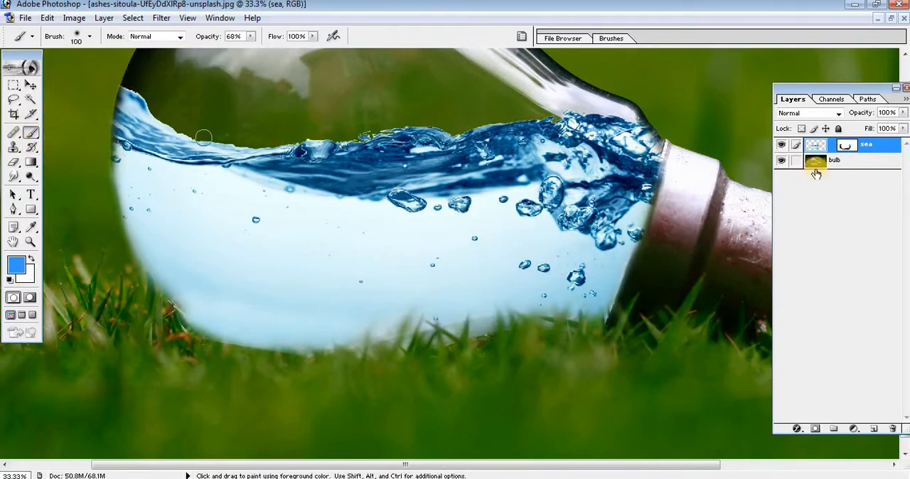
left_click(841, 146)
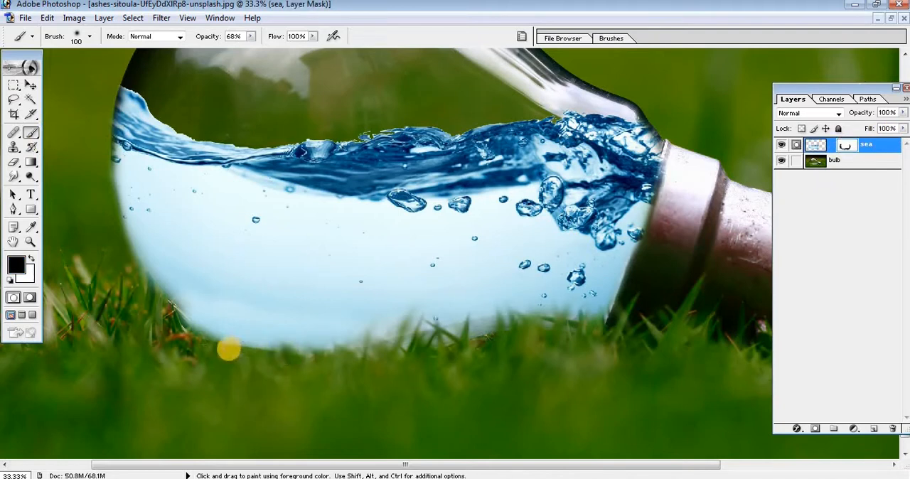
left_click(900, 112)
left_click(861, 125)
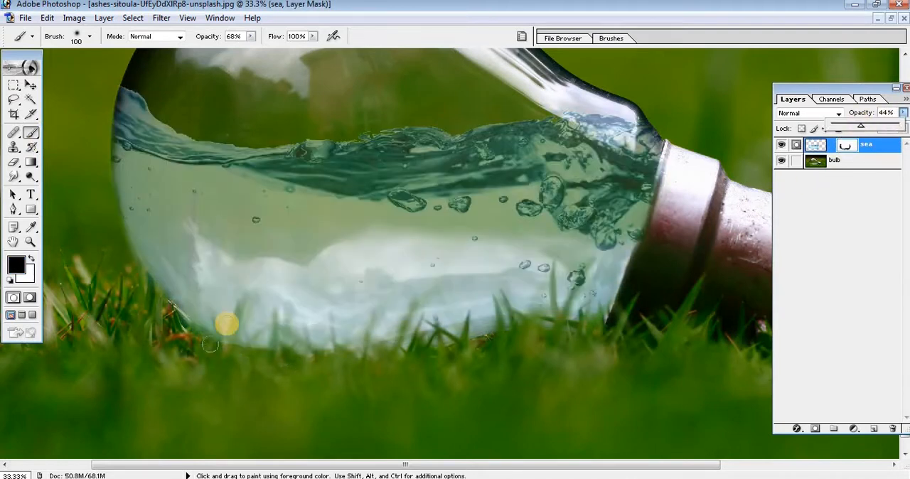
key("Return")
Mask the water off the grass blades along the bulb's underside with a size 40 brush at 24% opacity.
key("bracketleft")
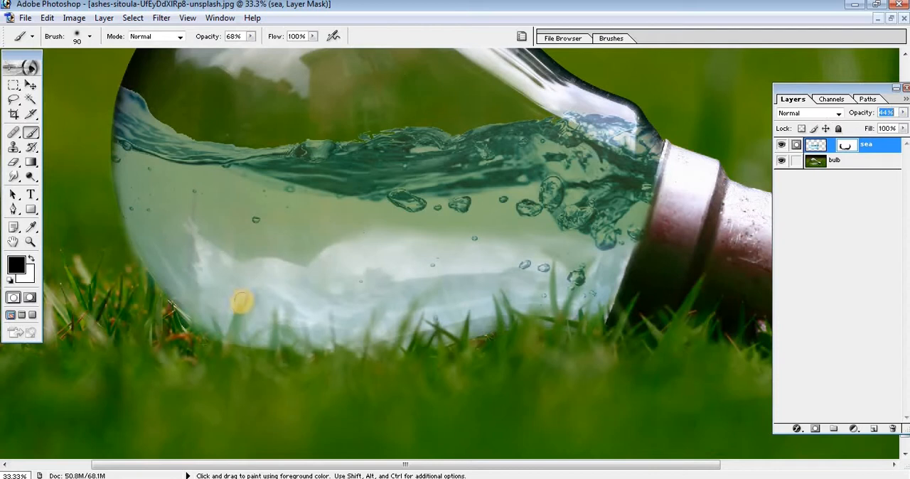
left_click_drag(239, 305, 230, 359)
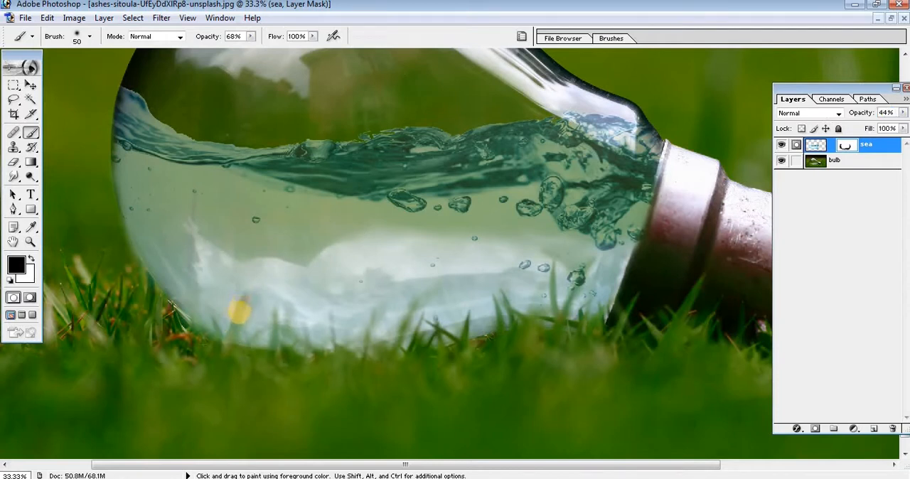
key("bracketleft")
left_click(250, 36)
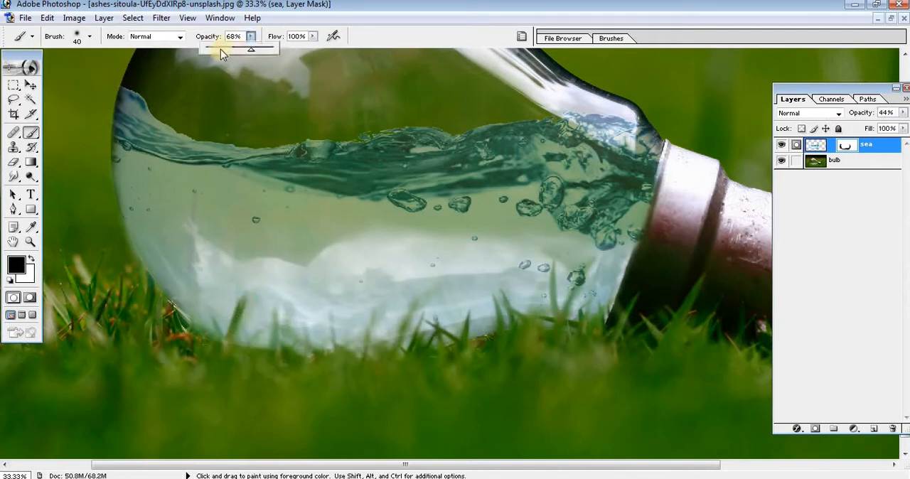
left_click(253, 340)
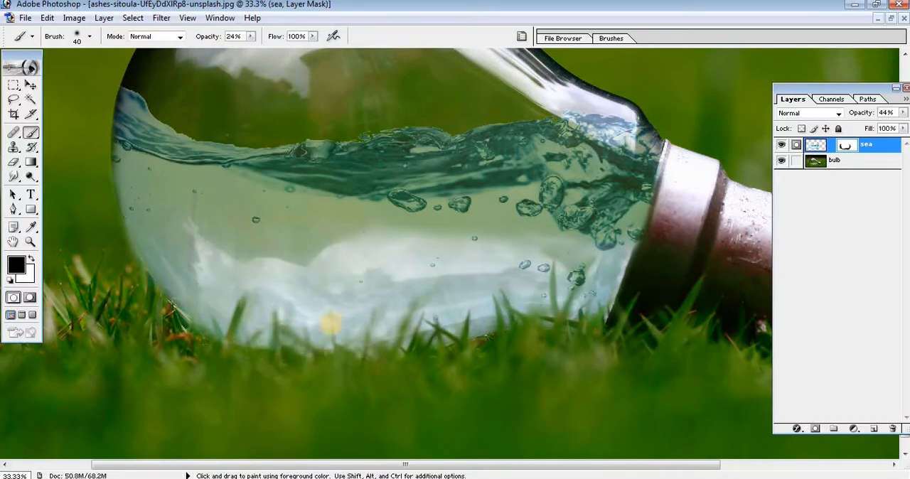
mouse_move(331, 324)
left_mouse_down()
mouse_move(335, 349)
mouse_move(371, 316)
left_mouse_up()
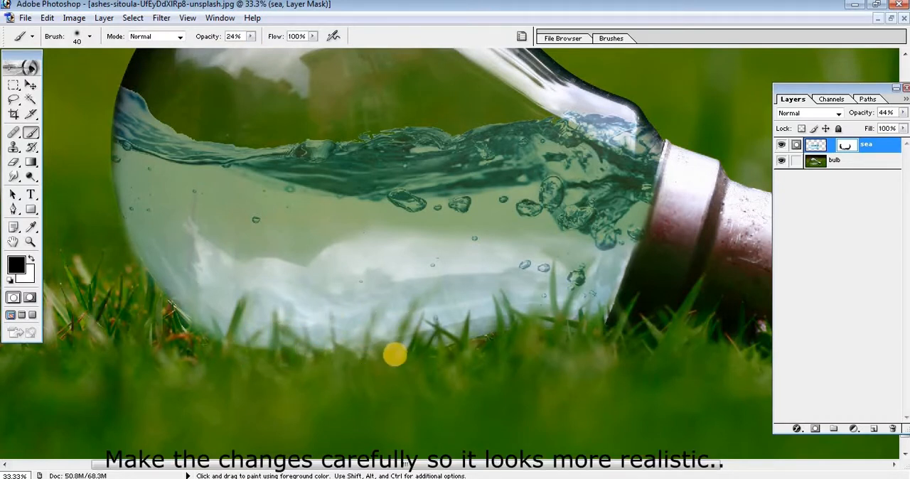
mouse_move(395, 354)
left_mouse_down()
mouse_move(372, 342)
mouse_move(286, 346)
mouse_move(225, 337)
mouse_move(212, 320)
mouse_move(226, 357)
mouse_move(253, 340)
mouse_move(199, 319)
left_mouse_up()
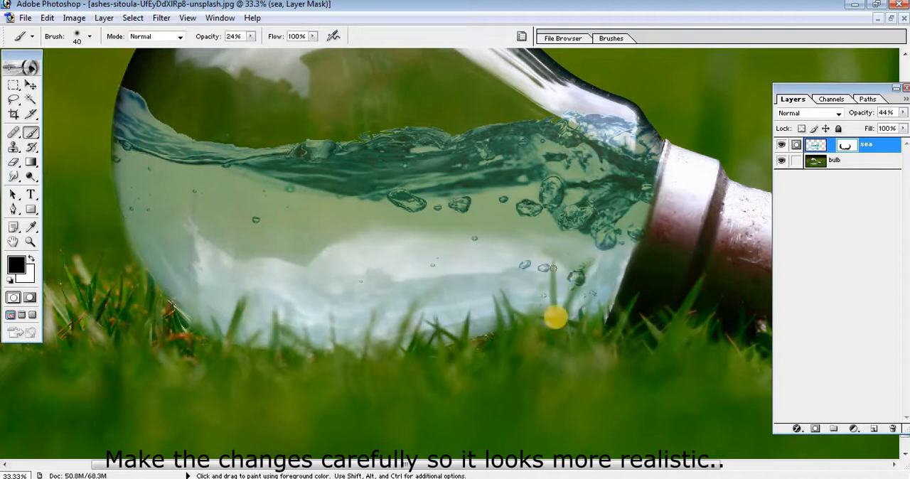
key("bracketright")
key("bracketright")
key("bracketright")
key("bracketright")
key("bracketright")
key("bracketright")
key("bracketright")
key("bracketright")
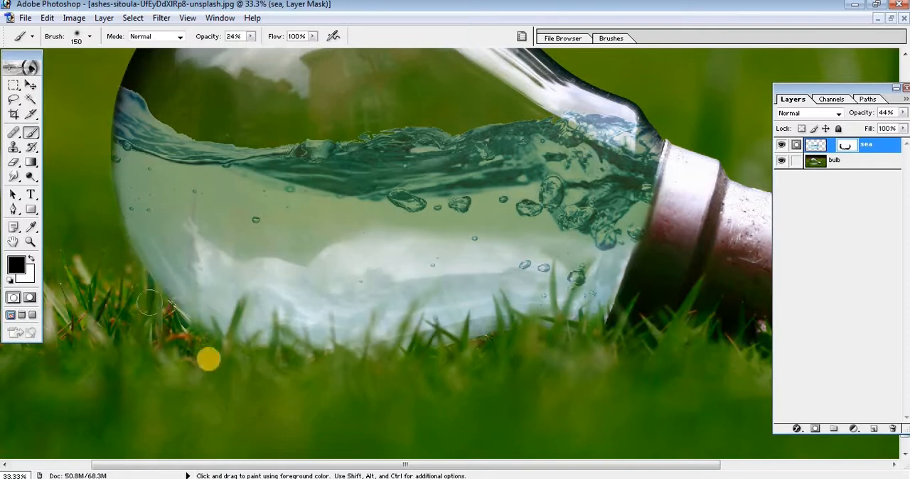
key("bracketleft")
key("bracketleft")
key("bracketleft")
key("bracketleft")
key("bracketleft")
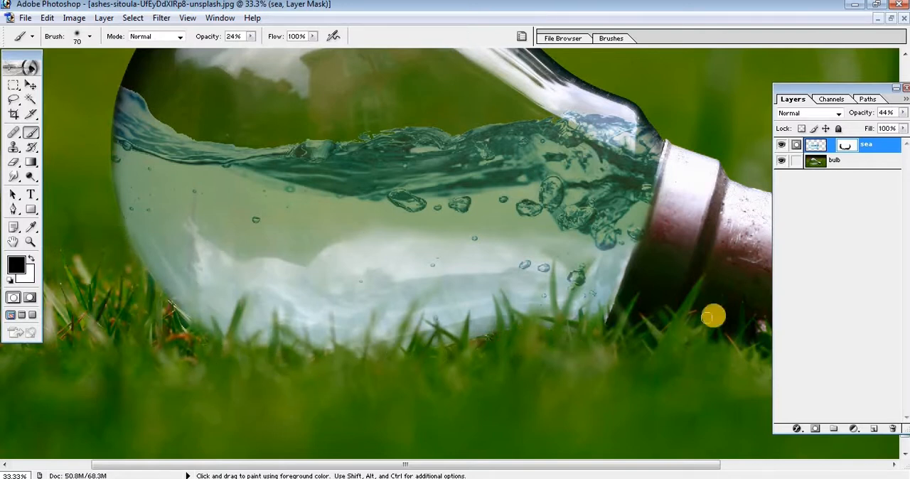
Set the sea layer's opacity to 100% and paint white on its mask to restore water along the bulb's underside.
left_click_drag(903, 114, 900, 177)
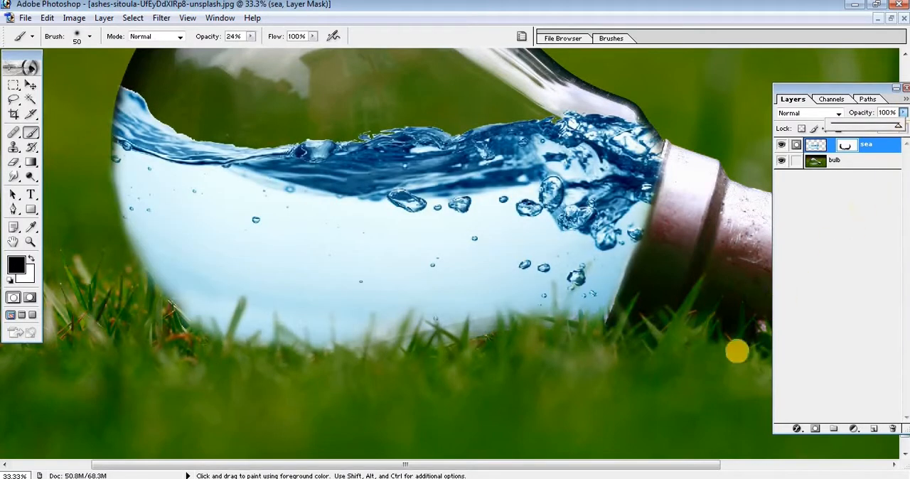
key("bracketleft")
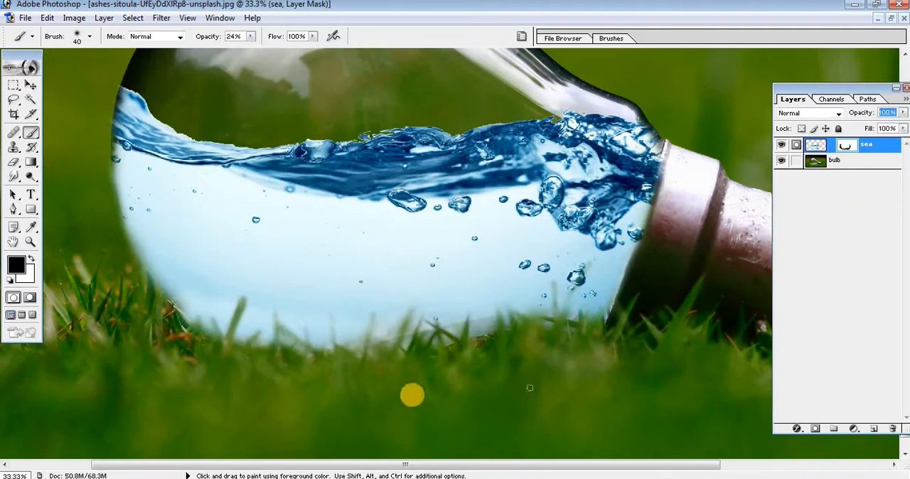
left_click(32, 261)
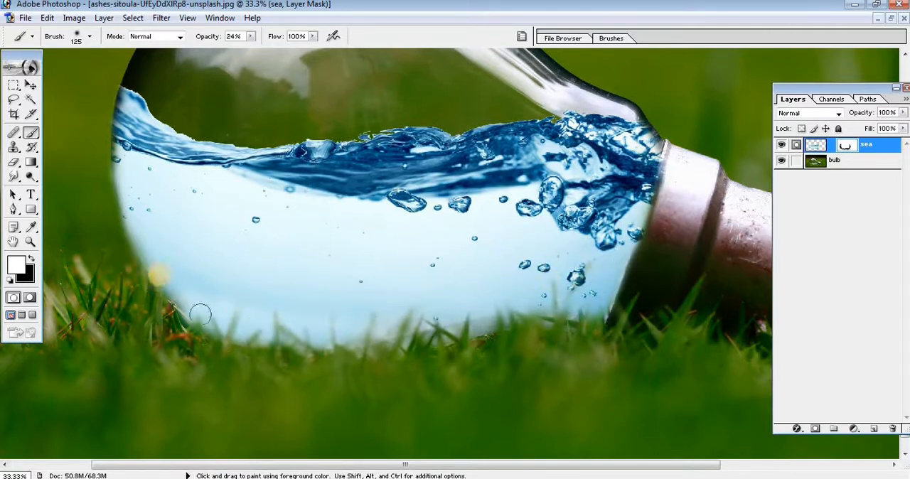
left_click_drag(271, 334, 378, 326)
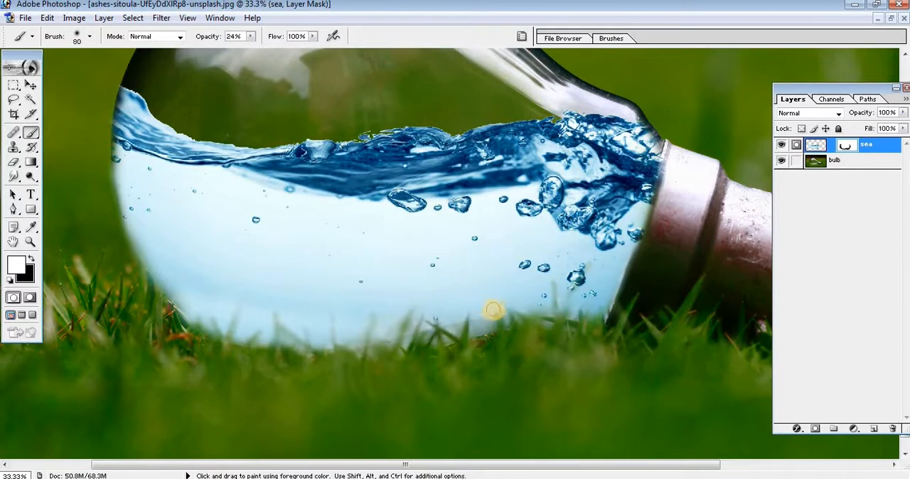
Soften the water's upper edge from the bulb's neck by painting black on the sea mask with a size 80 brush.
left_click_drag(408, 215, 410, 270)
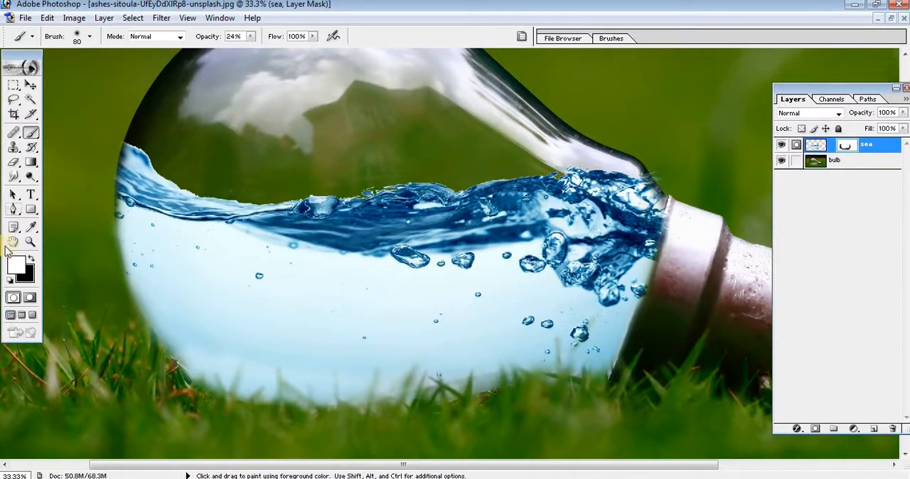
key("x")
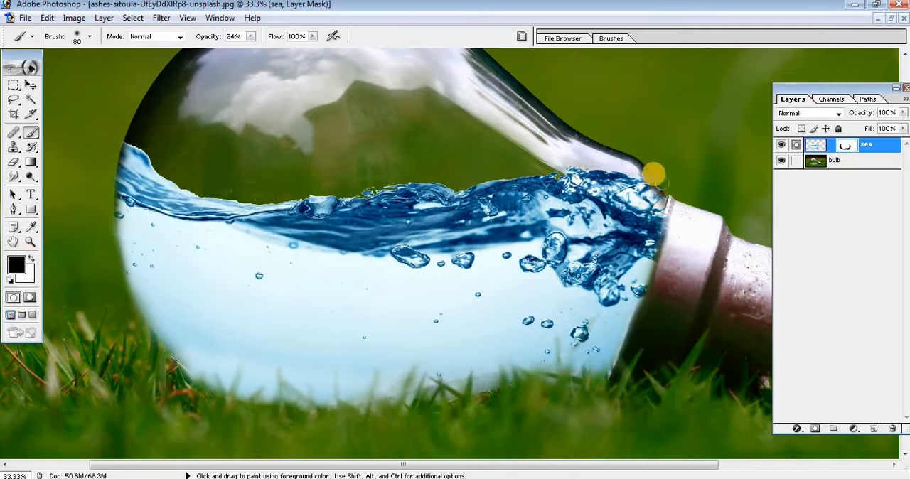
mouse_move(654, 178)
left_mouse_down()
mouse_move(566, 173)
mouse_move(236, 200)
mouse_move(326, 209)
mouse_move(215, 203)
mouse_move(256, 199)
mouse_move(191, 191)
mouse_move(103, 142)
mouse_move(142, 141)
mouse_move(203, 195)
mouse_move(293, 196)
mouse_move(561, 165)
left_mouse_up()
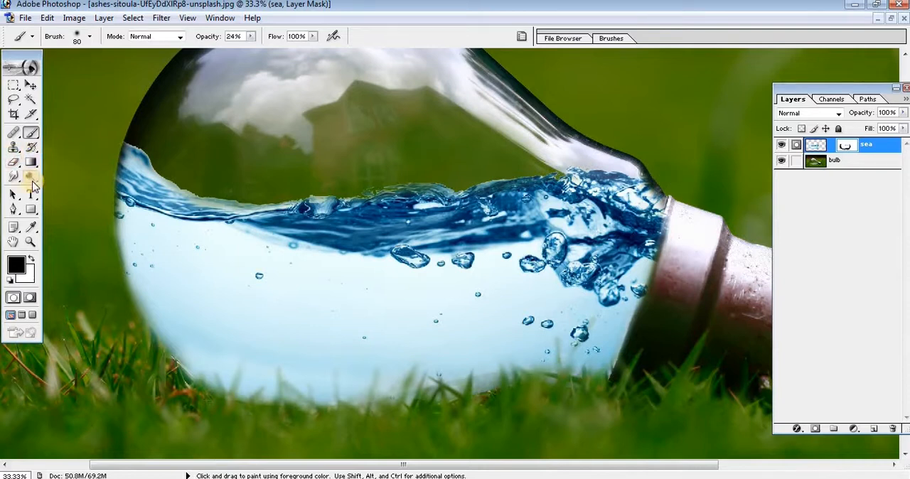
Smooth the rough edges of the water on the sea layer image with a size 250 Smudge tool at 50% strength.
left_click_drag(10, 181, 67, 201)
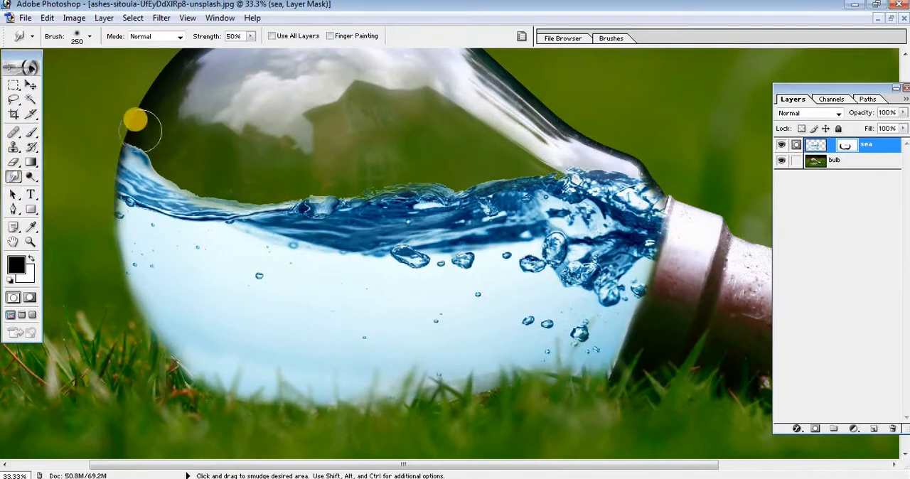
left_click(815, 146)
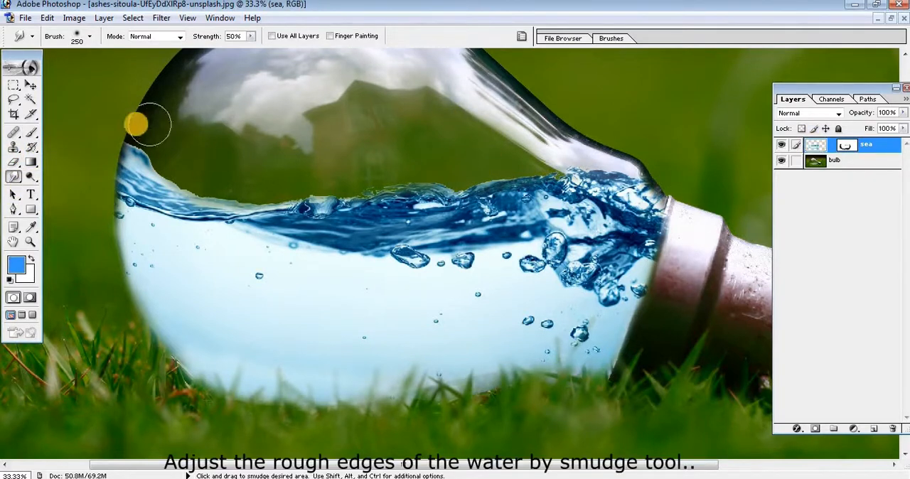
mouse_move(143, 128)
left_mouse_down()
mouse_move(175, 159)
mouse_move(234, 183)
mouse_move(281, 163)
mouse_move(283, 178)
mouse_move(315, 175)
mouse_move(366, 148)
mouse_move(368, 170)
mouse_move(389, 150)
mouse_move(427, 144)
mouse_move(428, 164)
mouse_move(464, 144)
mouse_move(467, 163)
mouse_move(635, 146)
mouse_move(691, 176)
mouse_move(690, 193)
mouse_move(637, 213)
mouse_move(659, 161)
left_mouse_up()
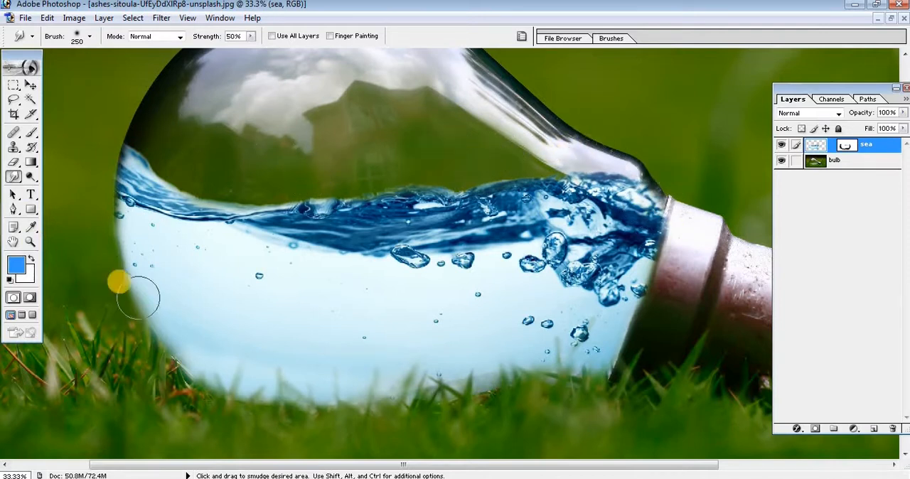
mouse_move(97, 232)
left_mouse_down()
mouse_move(167, 410)
mouse_move(73, 193)
left_mouse_up()
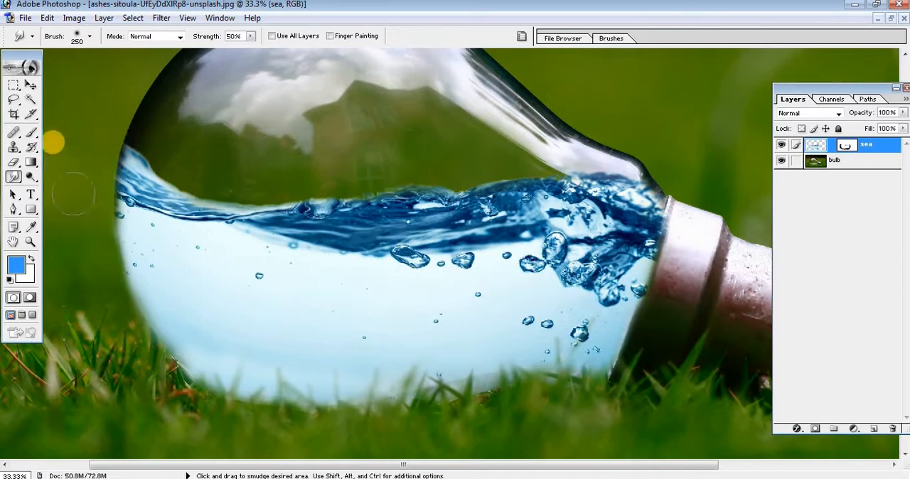
Open the fish 5 picture and copy it into the bulb image as a new layer.
left_click(310, 291, "ctrl+alt")
left_click(310, 291, "ctrl+alt")
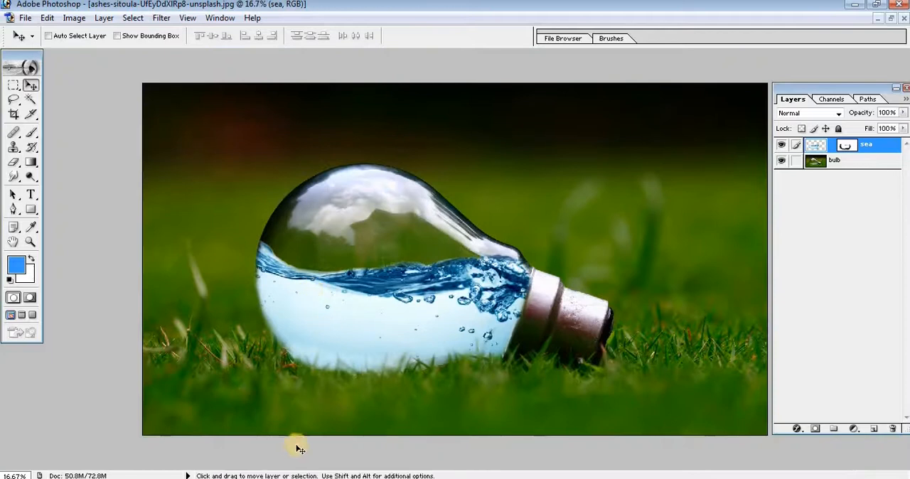
left_click(25, 19)
left_click(28, 47)
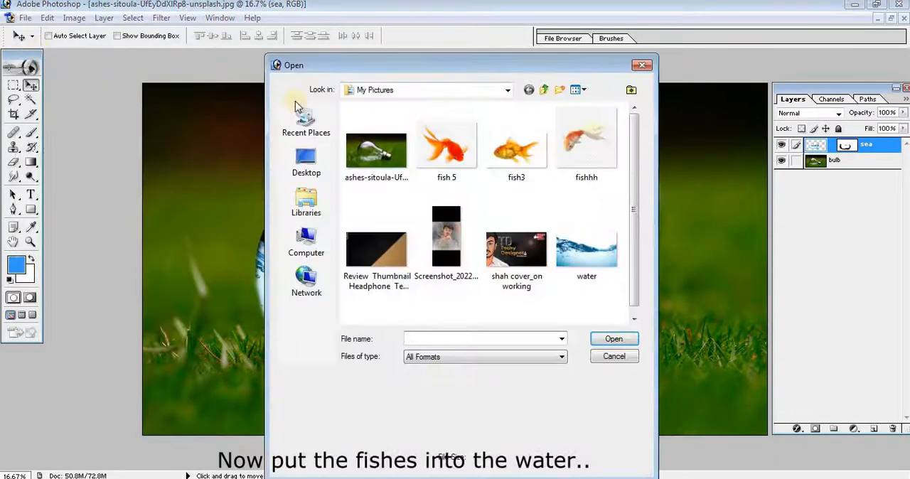
double_click(455, 161)
left_click_drag(433, 172, 575, 235)
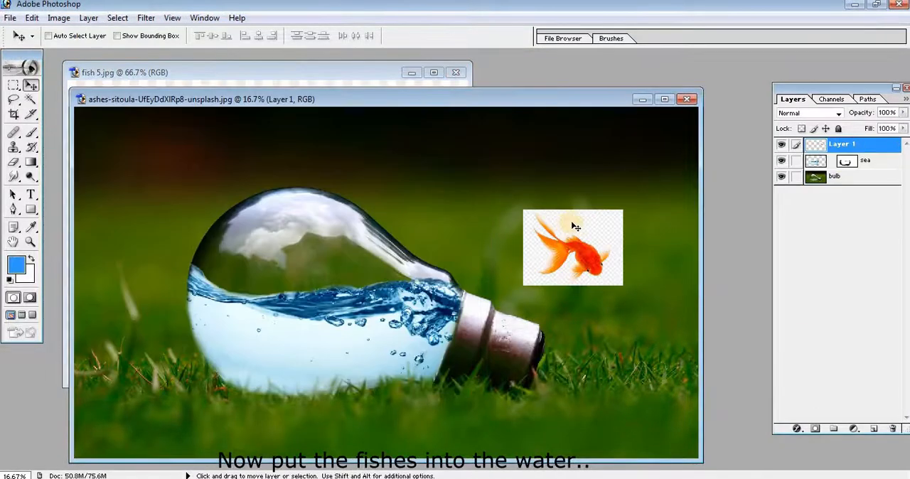
Delete the background around the red fish using a Magic Wand selection with tolerance 32, and deselect.
left_click(31, 99)
left_click(581, 226)
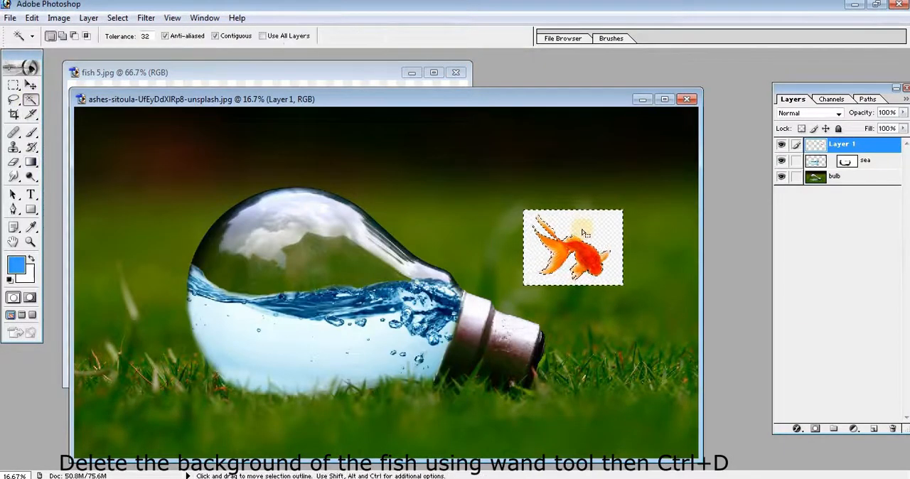
key("Delete")
key("ctrl+d")
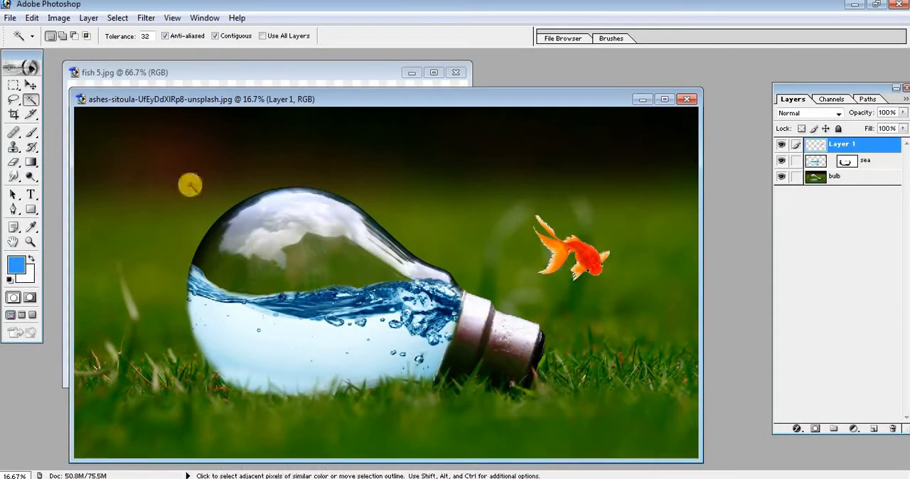
Move the red fish into the water, scale it to about 67%, and place it near the bulb's rounded end.
left_click(31, 85)
left_click_drag(594, 274, 298, 361)
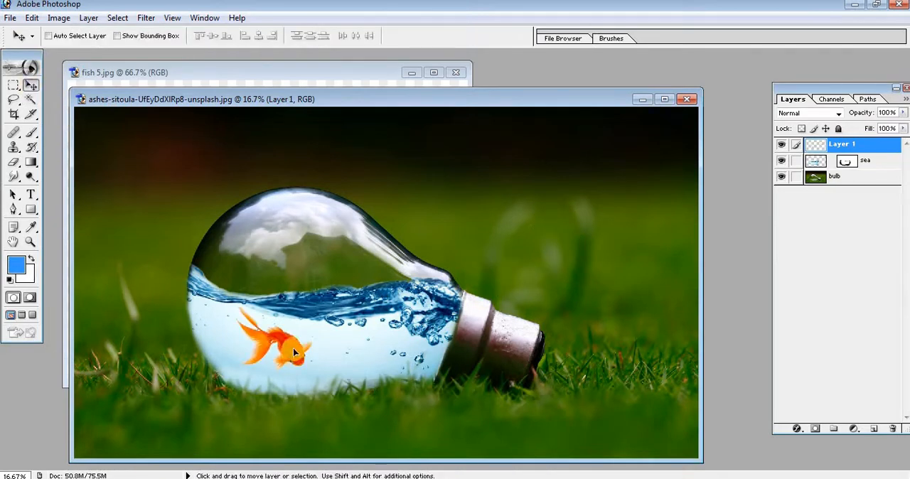
key("ctrl+t")
left_click_drag(313, 302, 256, 344)
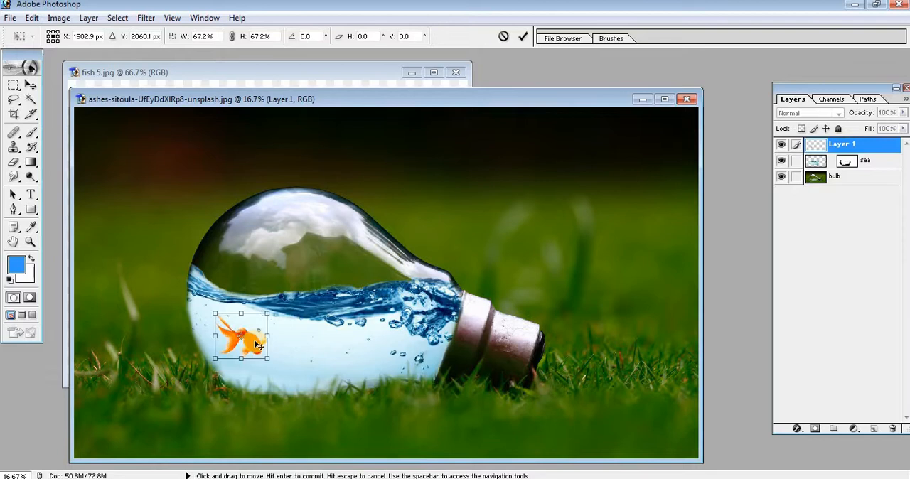
key("Return")
Open the fish3 picture, add its golden fish to the bulb image as a new layer, and close the source picture.
left_click(10, 17)
left_click(28, 45)
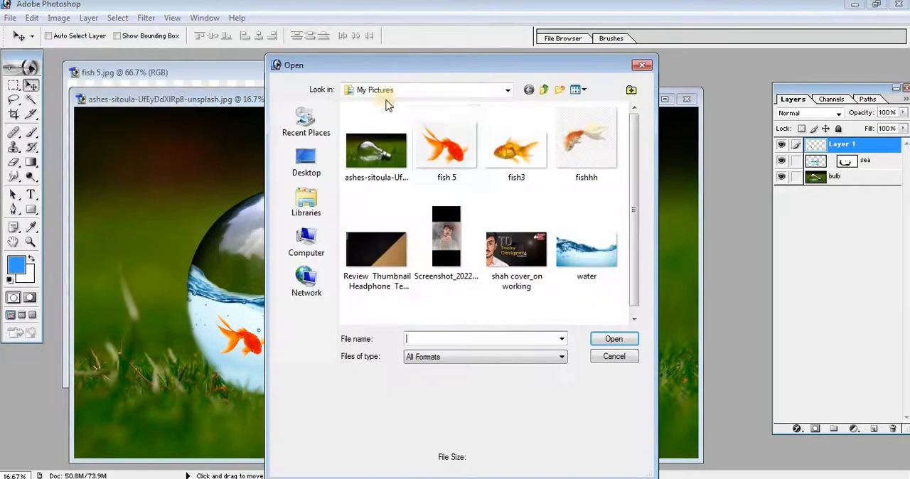
double_click(527, 146)
left_click_drag(318, 236, 326, 355)
left_click(460, 77)
Scale down the golden fish and position it in the water toward the bulb's socket.
key("ctrl+t")
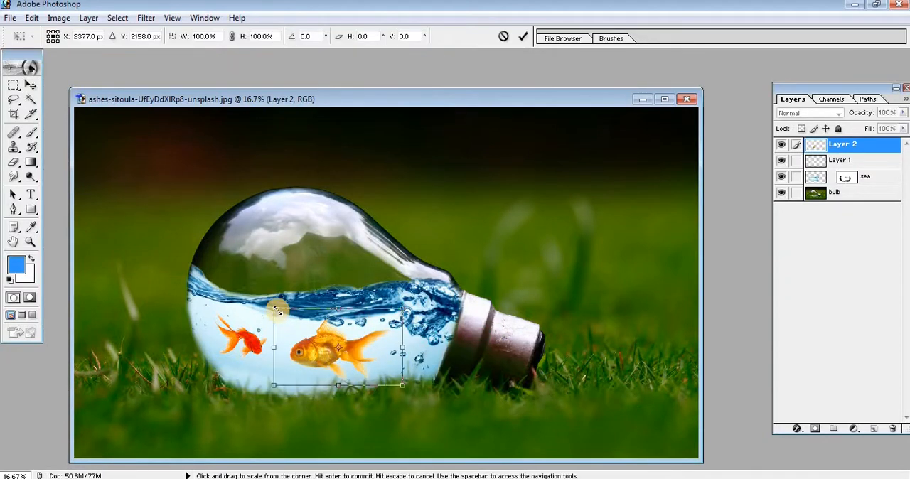
left_click_drag(277, 310, 338, 342)
left_click_drag(390, 373, 372, 343)
key("Return")
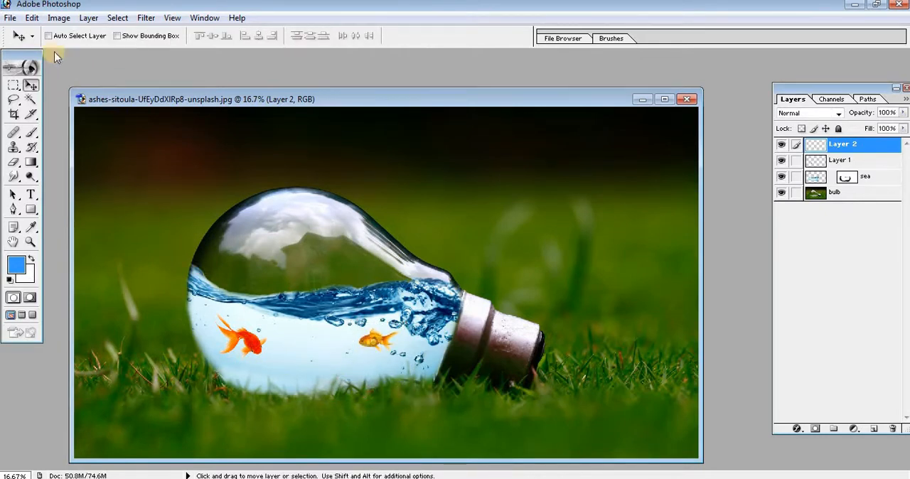
Open the fishhh picture and delete the background around its fish using a Magic Wand selection with tolerance 32.
left_click(10, 18)
left_click(28, 44)
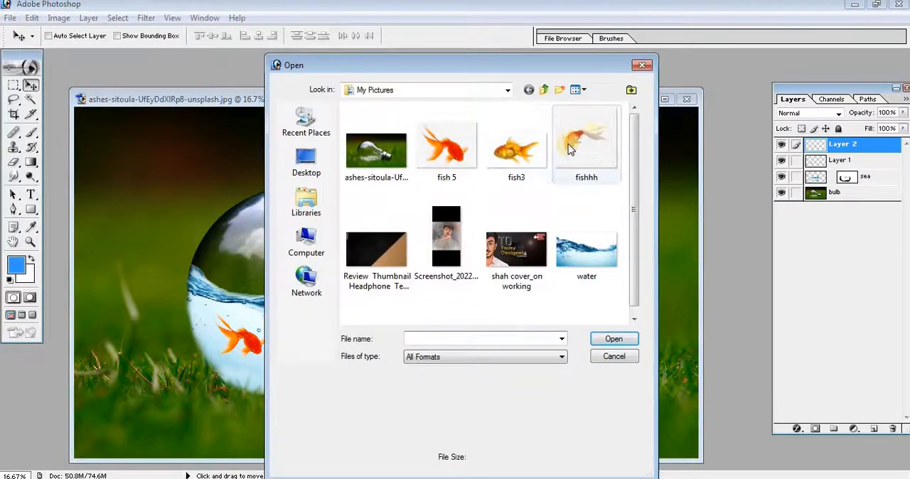
double_click(569, 148)
key("w")
left_click(389, 137)
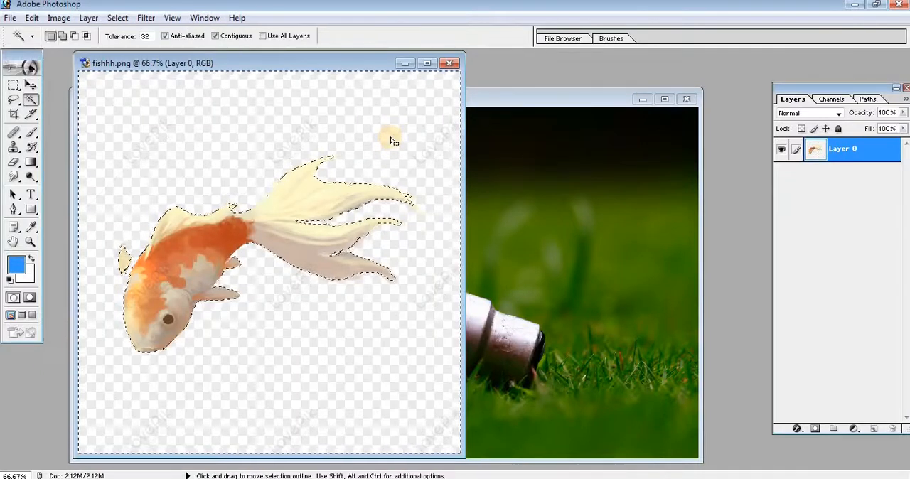
key("Delete")
key("ctrl+d")
key("v")
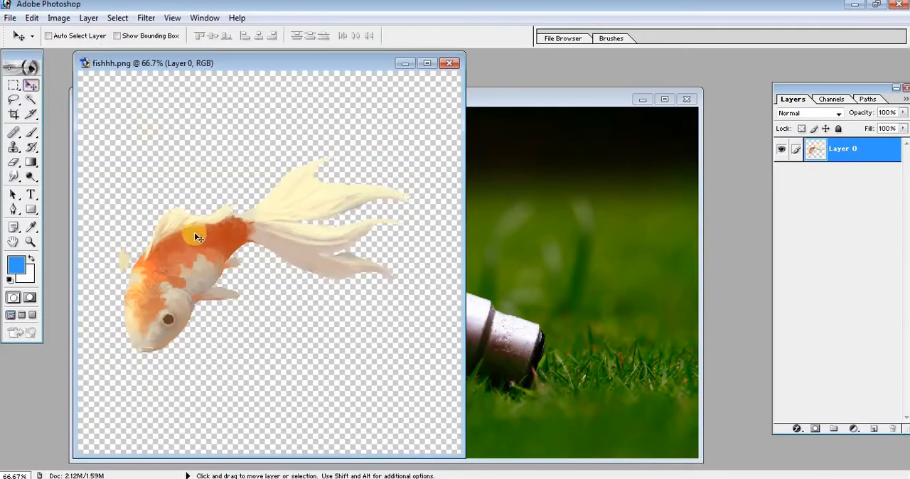
Copy the white-tailed fish into the bulb image, close its source picture, and place the fish between the other two.
left_click_drag(195, 234, 533, 234)
left_click(448, 63)
left_click(472, 197)
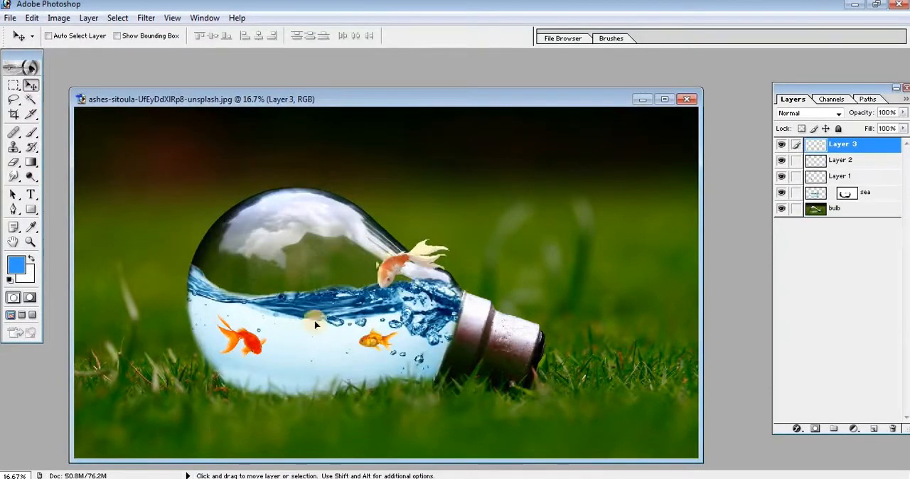
left_click(661, 100)
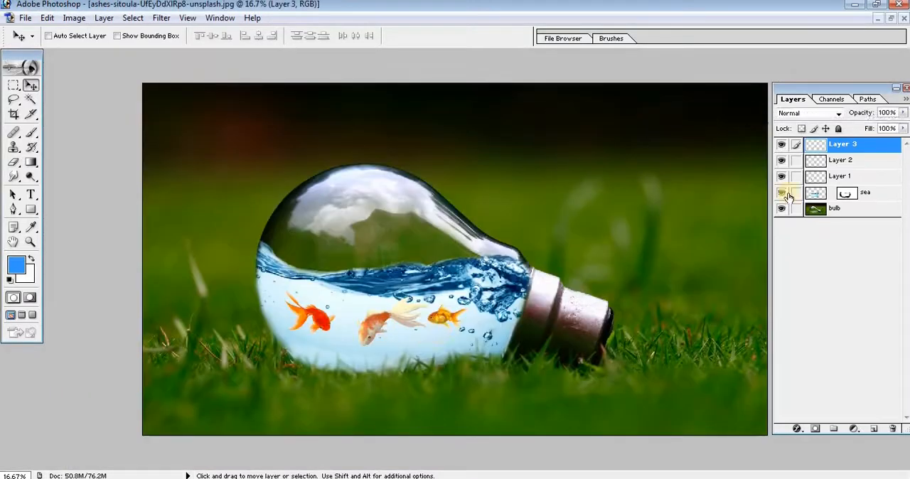
Rename the three fish layers, from lowest to highest, as fish1, fish2 and fish3.
double_click(840, 177)
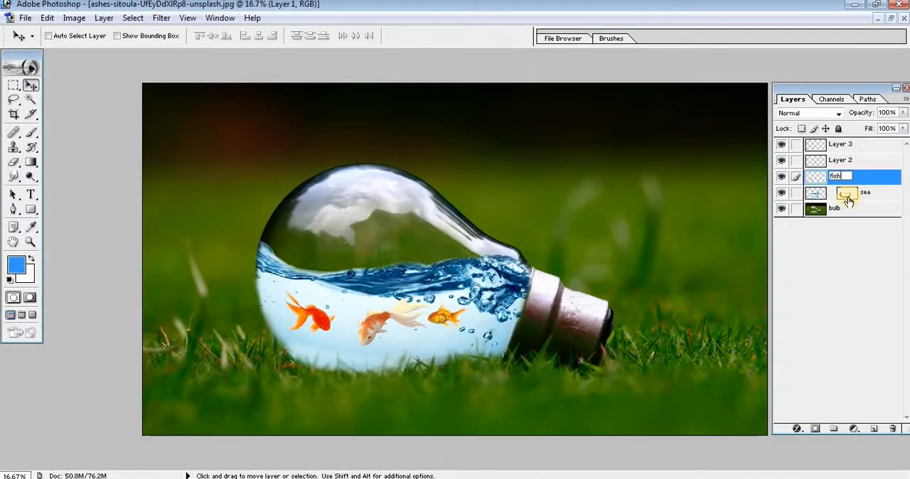
double_click(843, 160)
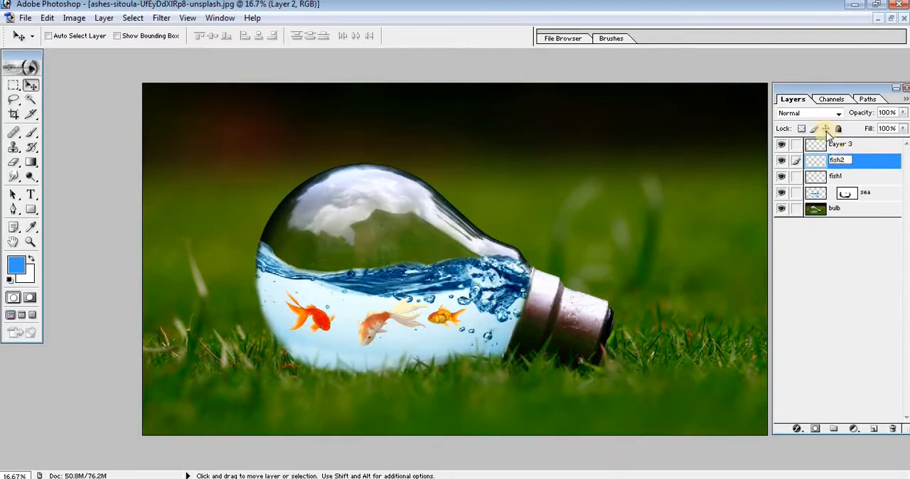
double_click(843, 144)
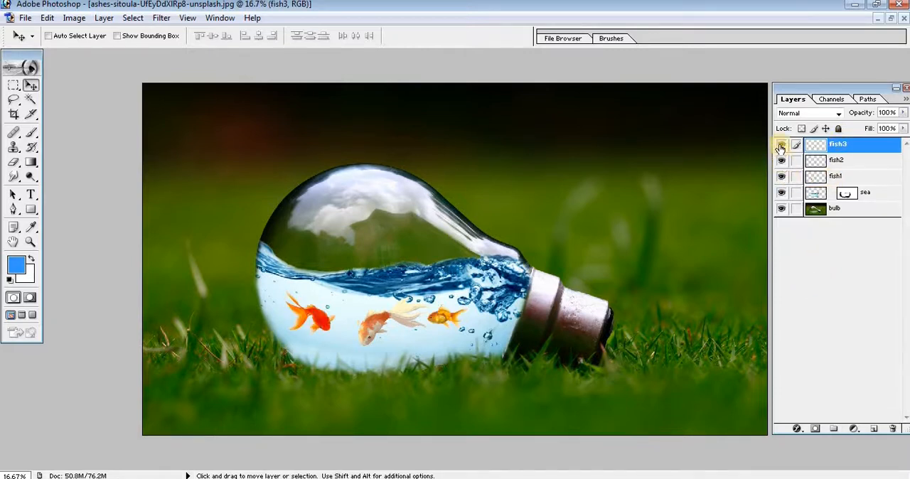
double_click(841, 145)
Scale the white-tailed fish on the fish3 layer down to 67.5% and place it lower between the other two fish.
key("ctrl+t")
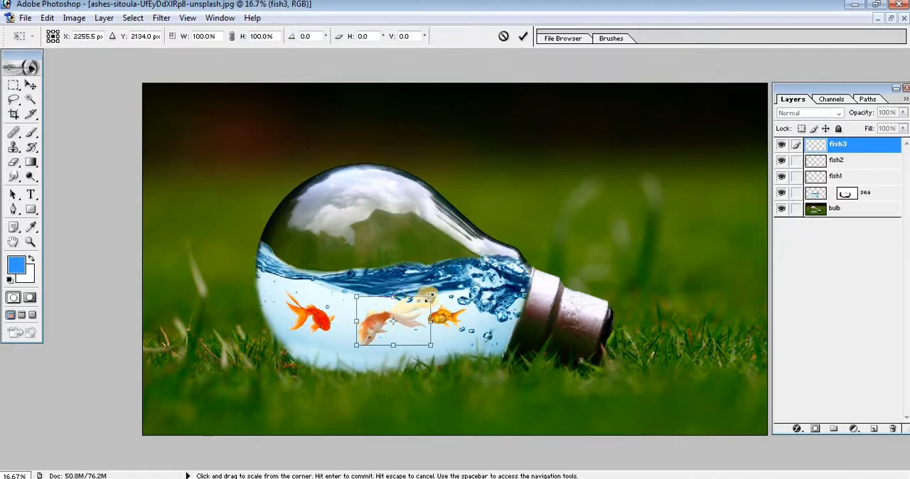
left_click_drag(429, 297, 413, 310)
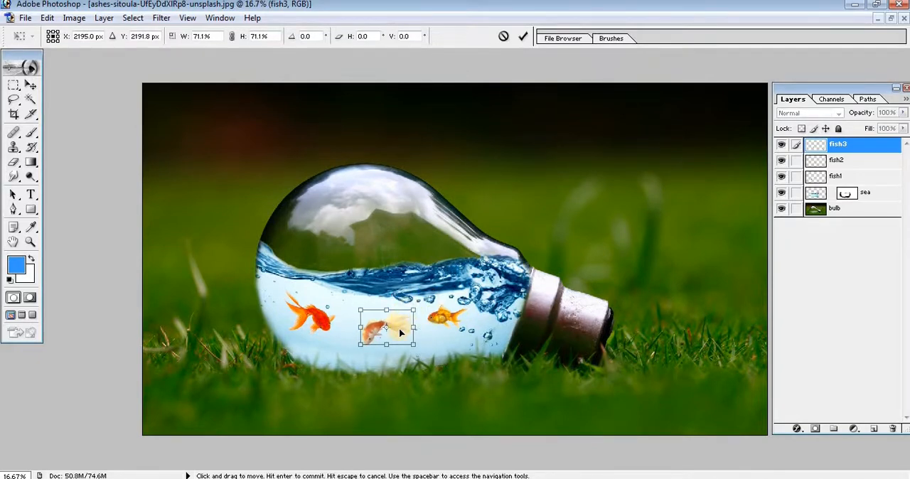
left_click(334, 365, "alt")
left_click(334, 365, "ctrl")
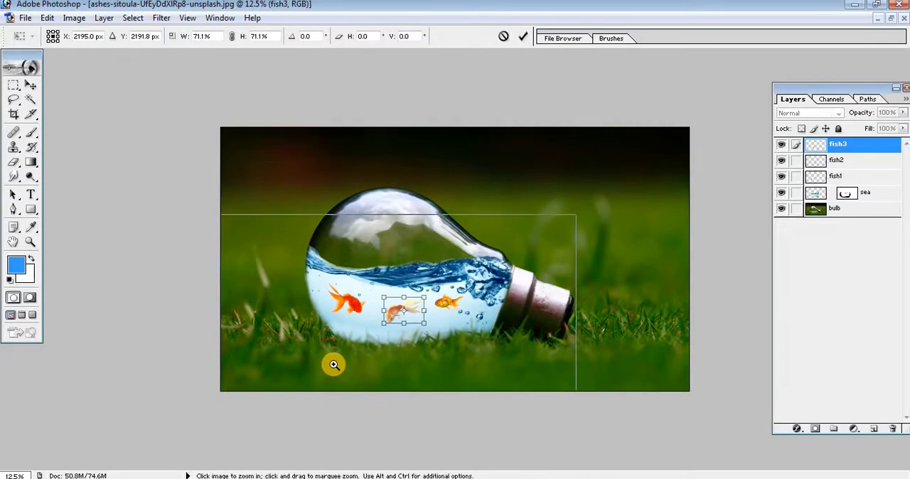
left_click(341, 358, "ctrl")
left_click(354, 308, "ctrl")
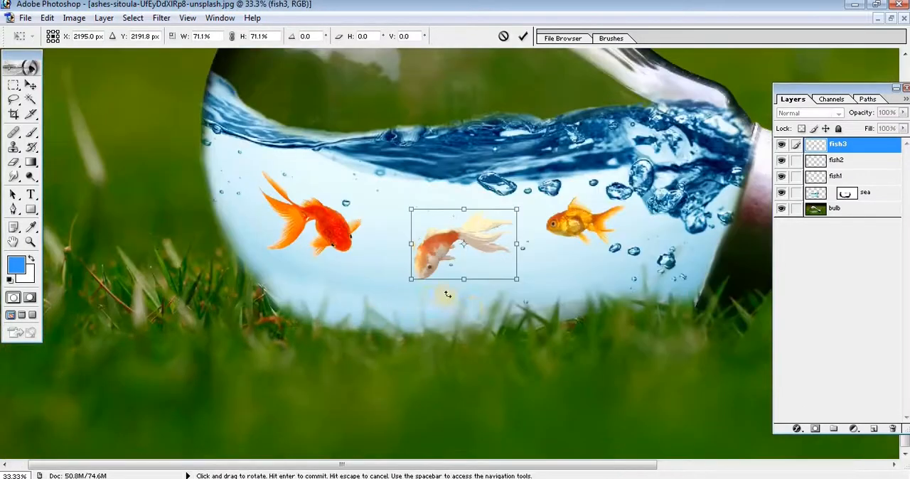
left_click_drag(467, 308, 382, 340)
mouse_move(404, 284)
left_mouse_down()
mouse_move(396, 291)
mouse_move(487, 265)
mouse_move(400, 290)
left_mouse_up()
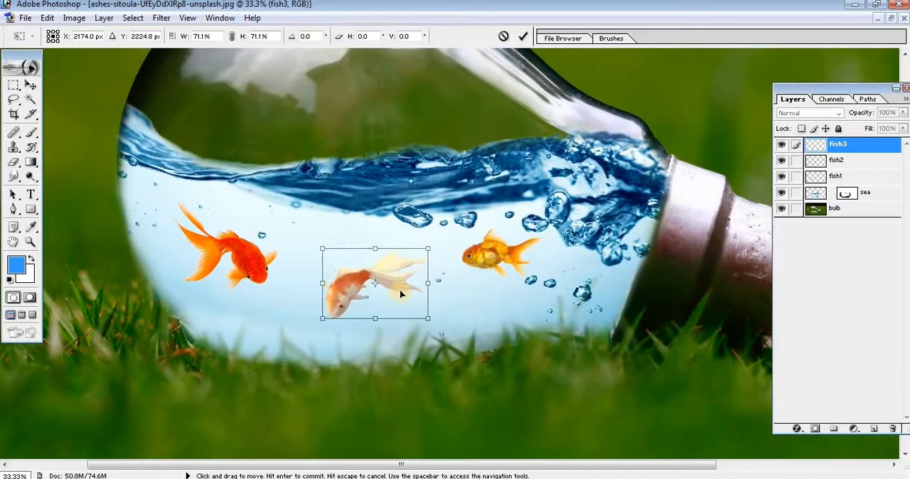
left_click_drag(428, 251, 422, 253)
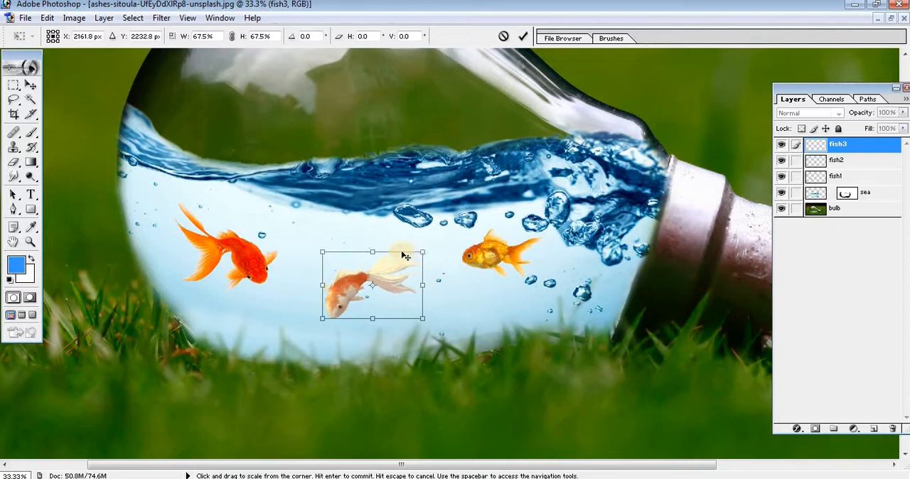
key("Return")
Move the red fish on the fish1 layer toward the bulb's rounded end and scale it down slightly.
left_click(836, 161)
mouse_move(618, 262)
left_mouse_down()
mouse_move(626, 261)
mouse_move(619, 266)
left_mouse_up()
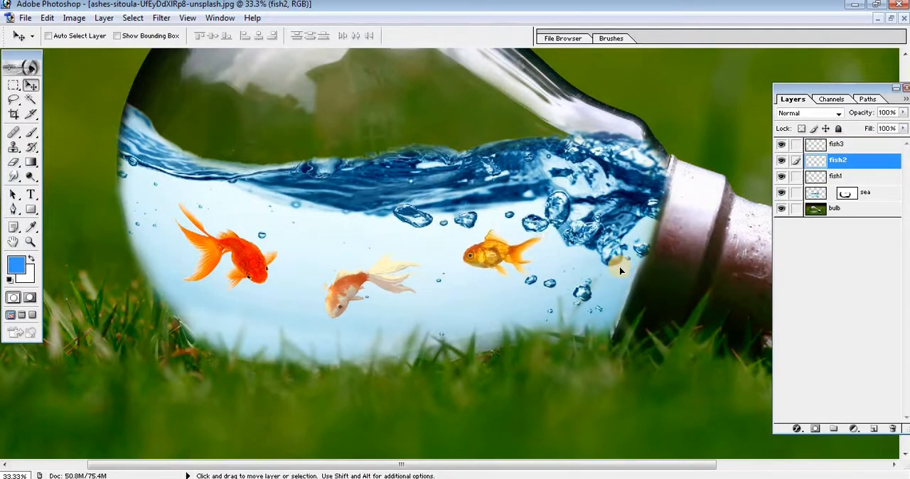
left_click(837, 177)
left_click_drag(530, 339, 514, 325)
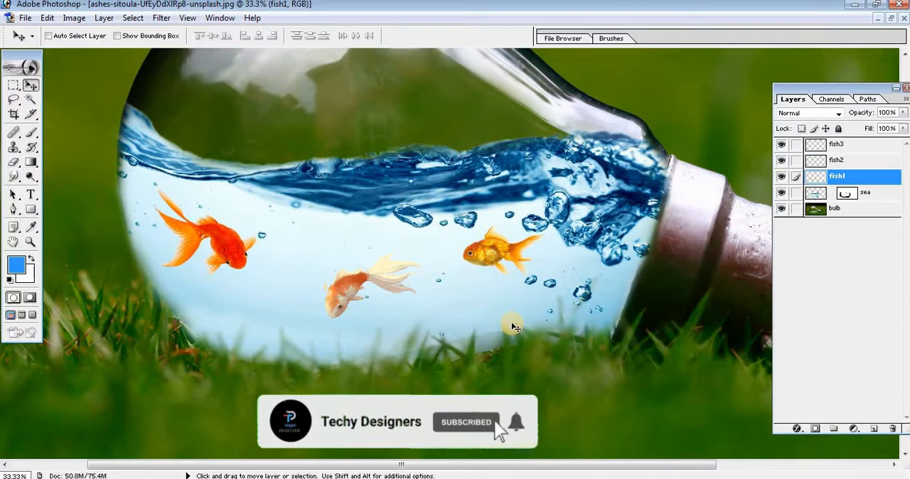
key("ctrl+t")
left_click_drag(156, 190, 162, 196)
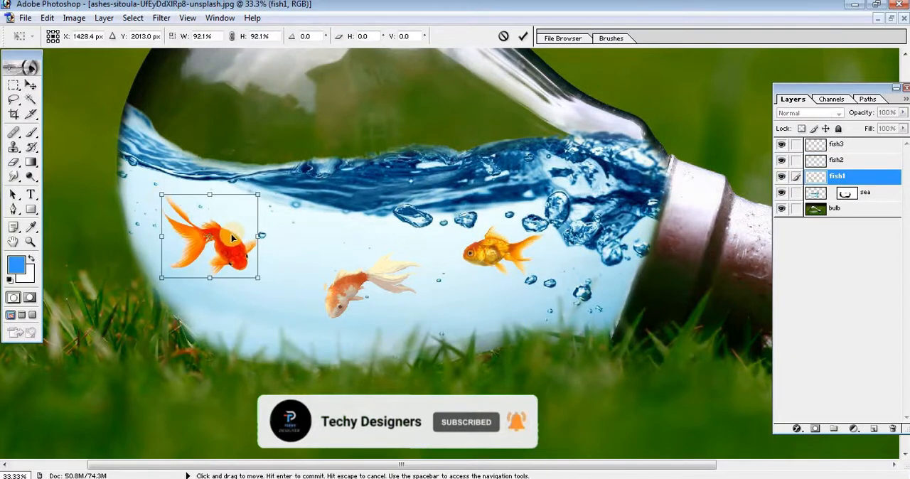
left_click_drag(232, 236, 228, 233)
left_click_drag(157, 192, 164, 199)
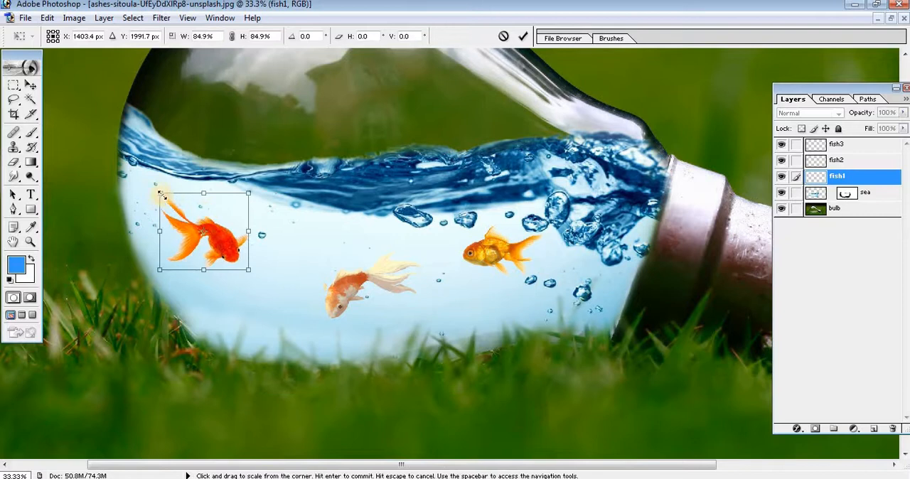
key("Return")
Scale the golden fish on the fish2 layer to 92.1%, rotate it to -11.6°, and shift it closer to the socket.
left_click_drag(667, 247, 585, 297)
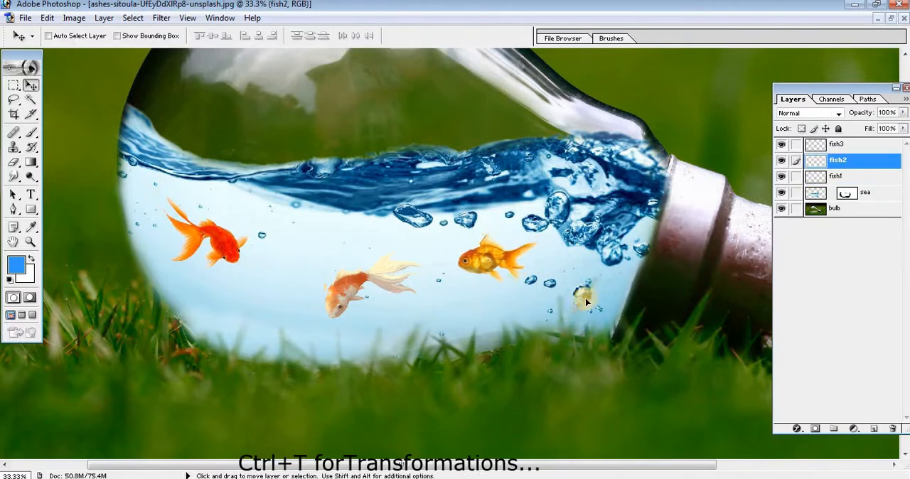
key("ctrl+t")
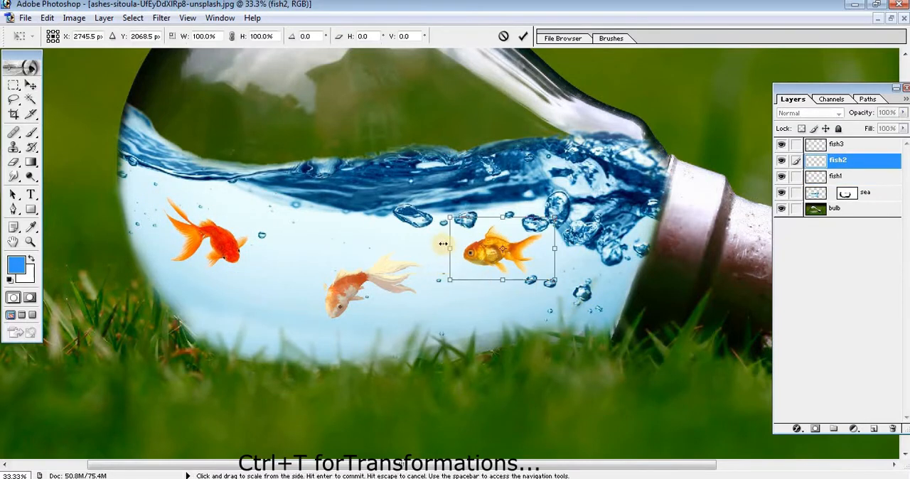
left_click_drag(442, 242, 455, 231)
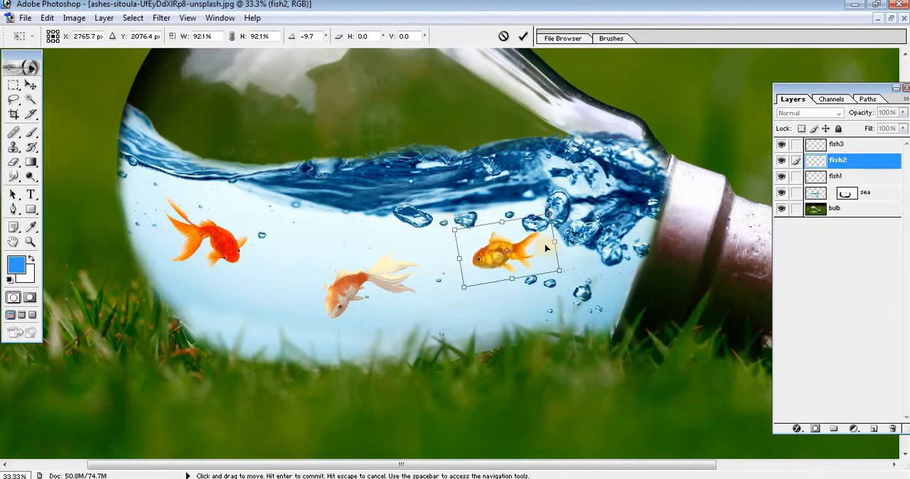
left_click_drag(544, 245, 551, 248)
left_click_drag(445, 249, 448, 245)
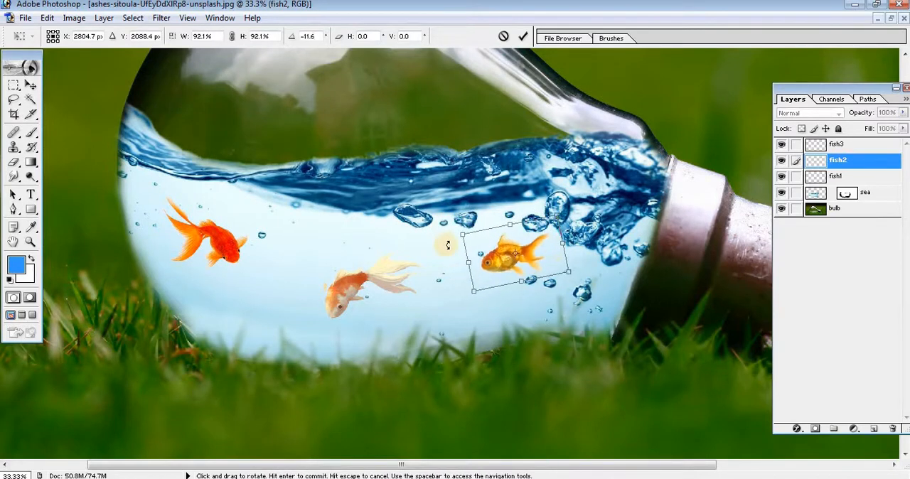
key("Return")
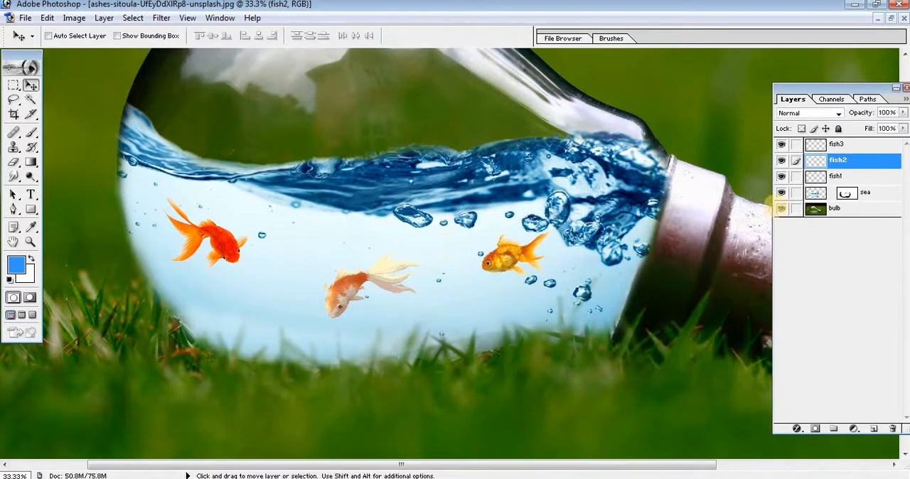
Rotate the red fish on the fish1 layer slightly clockwise so it points more steeply downward.
left_click(817, 177)
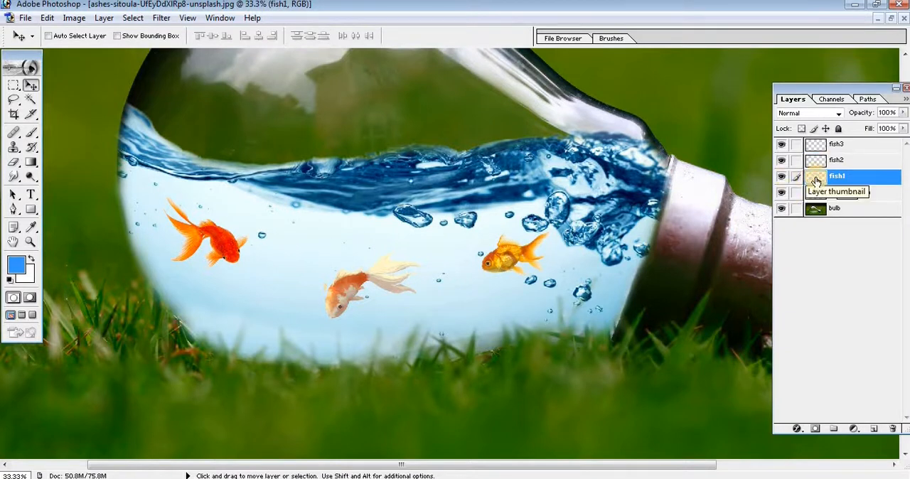
key("ctrl+t")
left_click_drag(283, 239, 227, 247)
key("Return")
Flip the white-tailed fish on fish3 vertically, then rotate and position it so its tail hangs down and its head faces the socket.
left_click(829, 143)
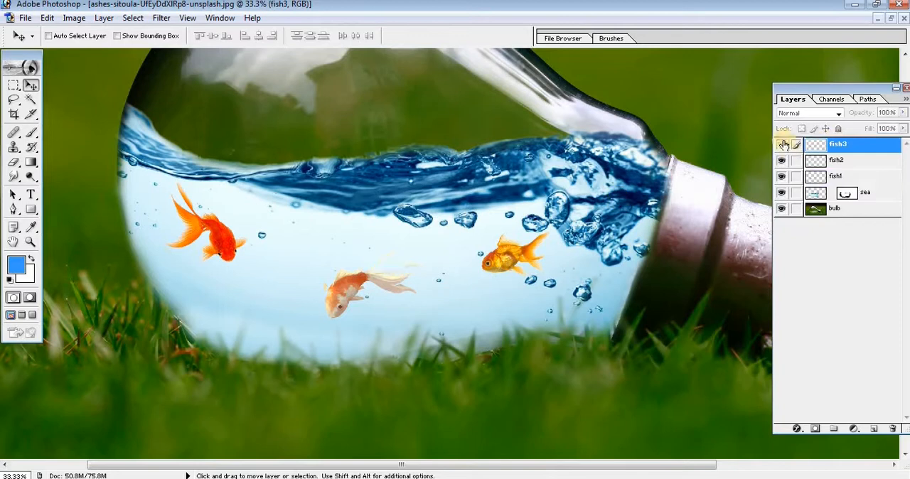
key("ctrl+t")
left_click_drag(399, 277, 388, 287)
right_click(390, 299)
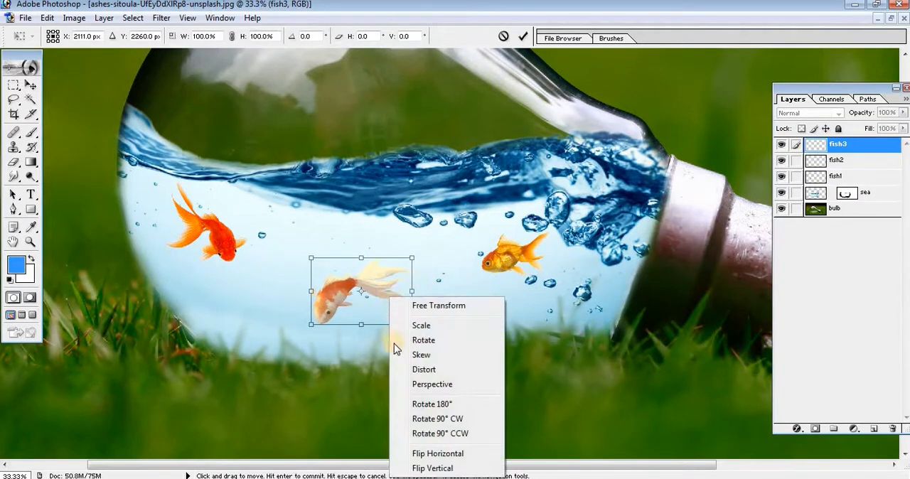
left_click(440, 469)
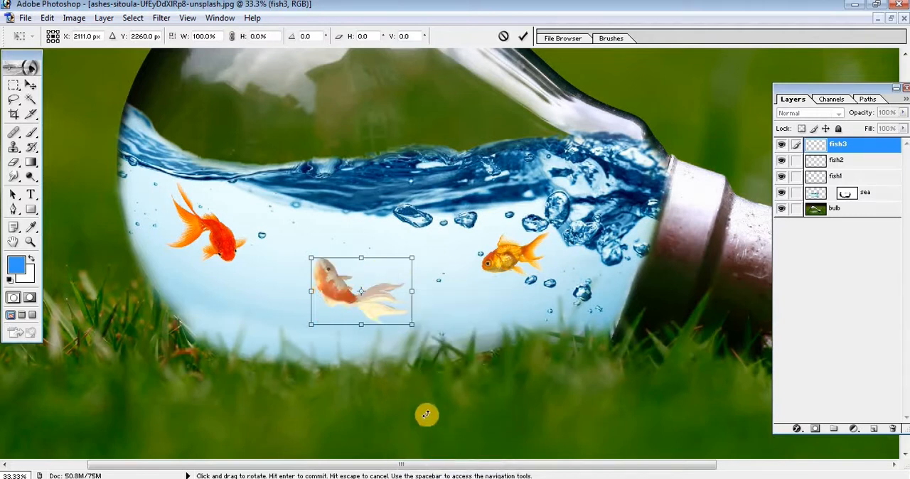
left_click_drag(424, 291, 326, 361)
left_click_drag(359, 303, 339, 311)
left_click_drag(307, 262, 352, 266)
key("Return")
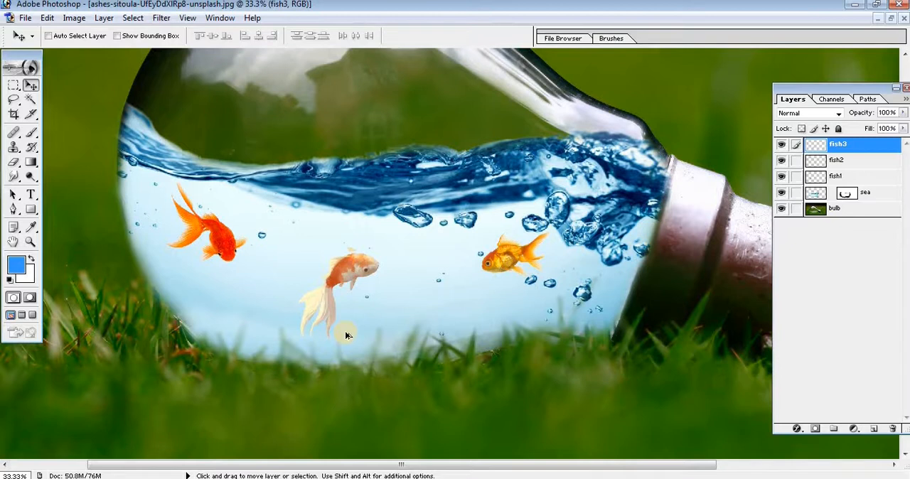
Apply an Inner Shadow layer style to the fish3 layer.
key("ctrl+minus")
key("ctrl+minus")
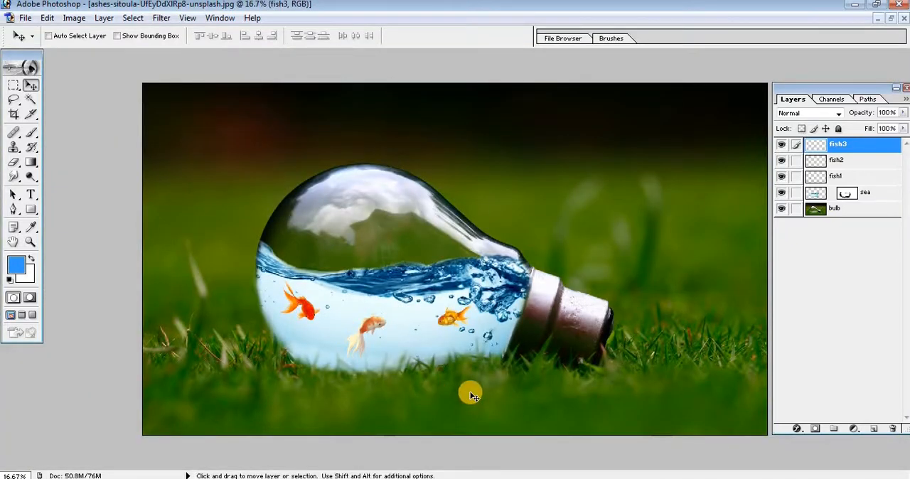
key("ctrl+plus")
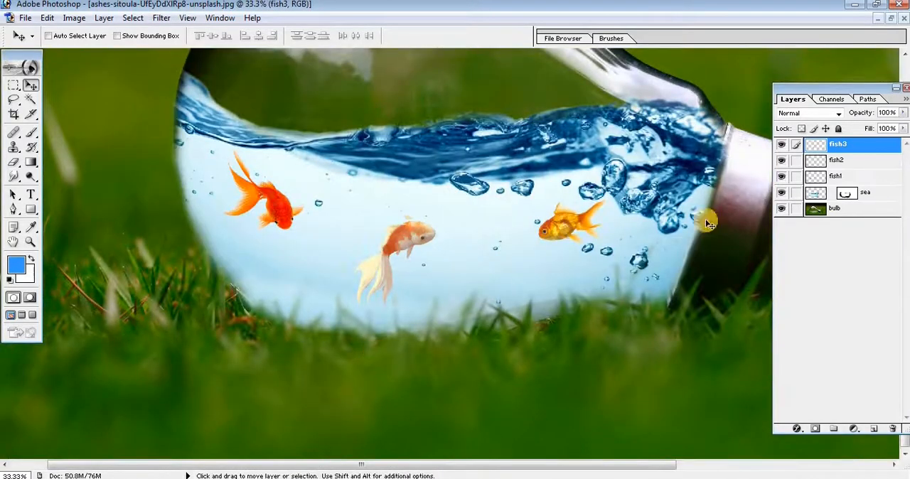
right_click(821, 149)
left_click(818, 188)
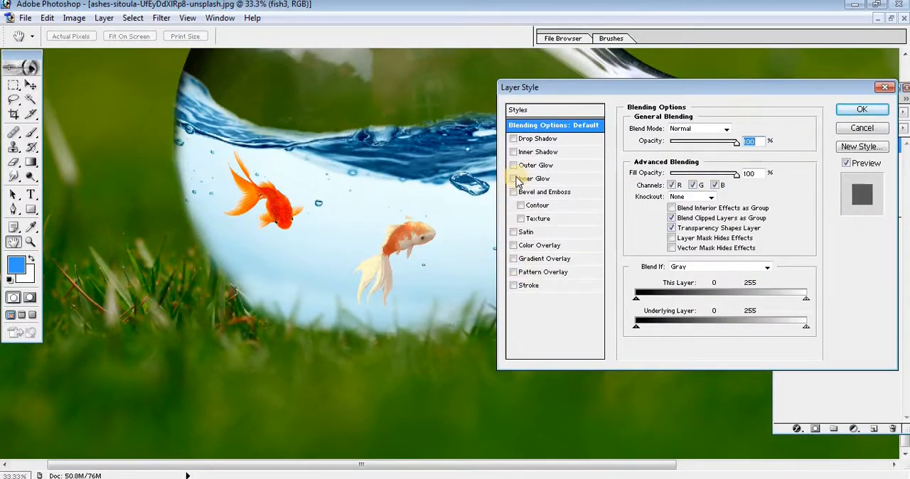
left_click(861, 109)
Apply the Inner Shadow layer style to the fish2 and fish1 layers as well.
left_click(817, 189)
right_click(817, 189)
left_click(756, 224)
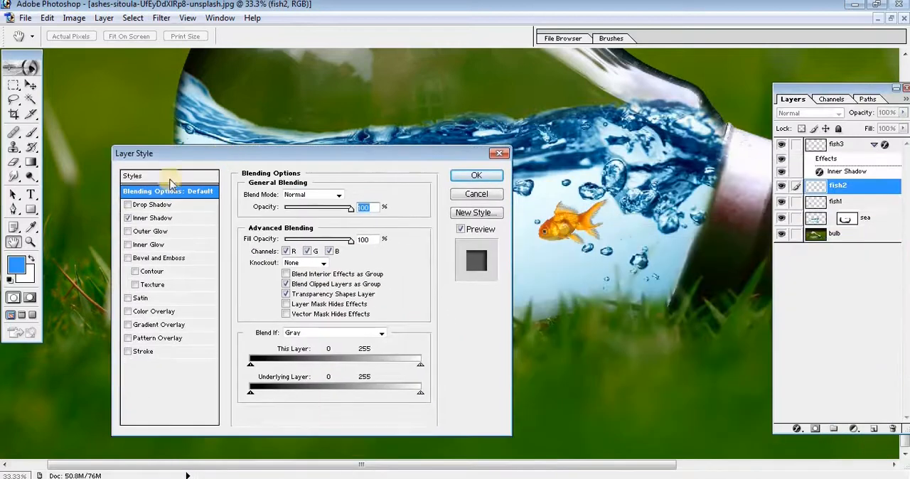
left_click(491, 183)
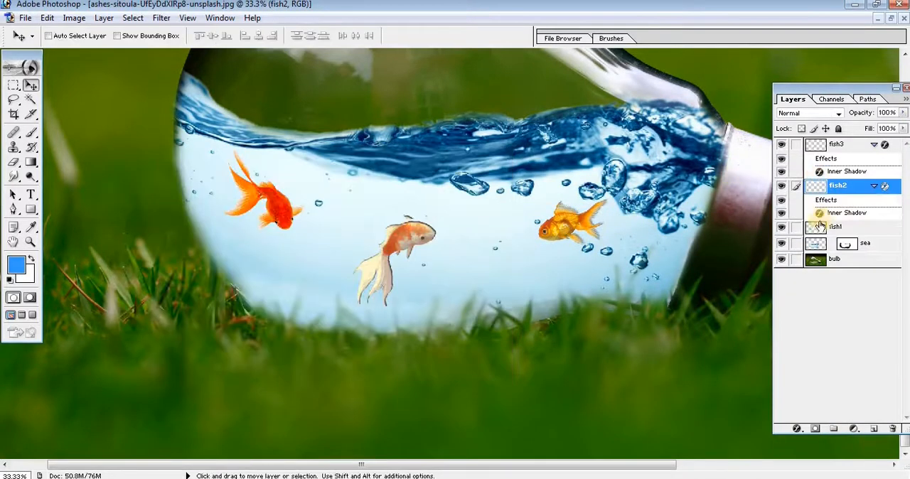
right_click(817, 226)
left_click(796, 264)
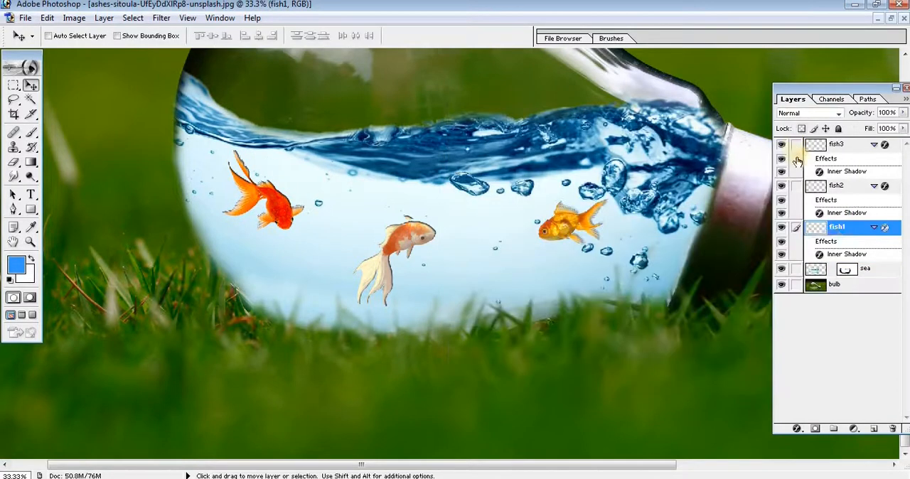
Open the sea layer's blending options and enable an Inner Shadow, keeping the whole bulb in view beside the dialog.
left_click(818, 270)
right_click(818, 271)
left_click(808, 310)
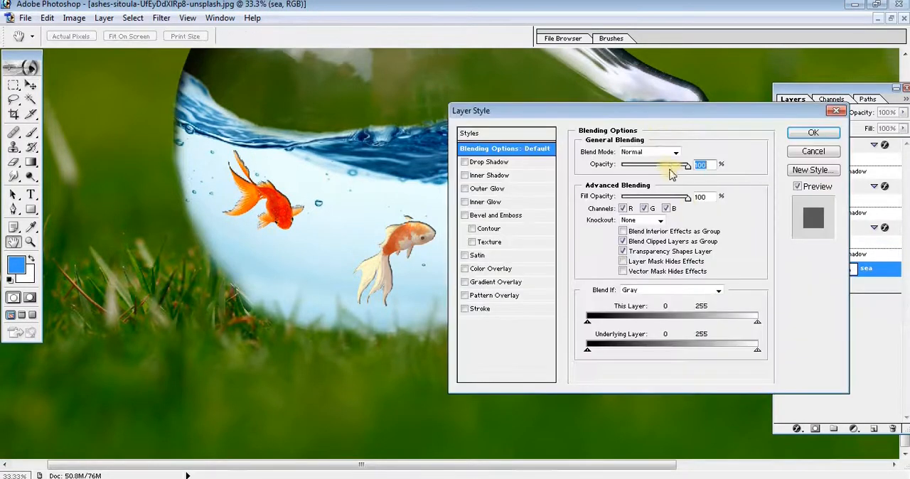
left_click(276, 337, "ctrl")
key("alt+space")
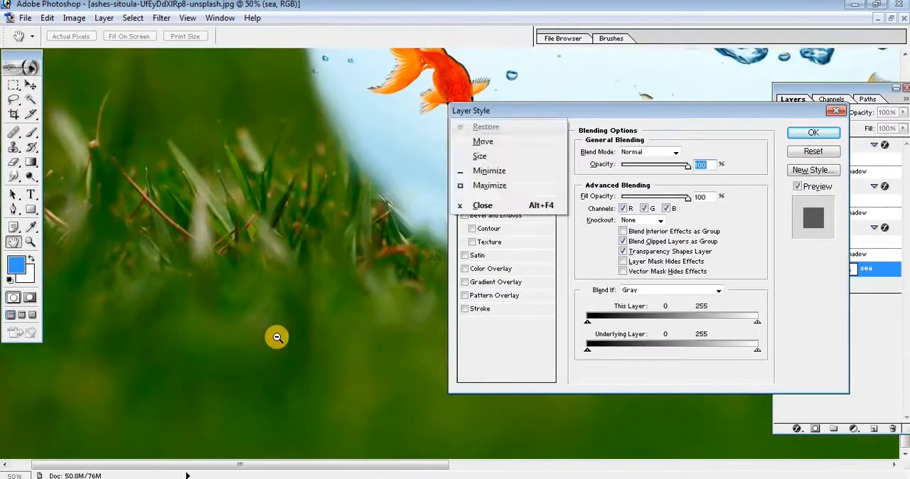
left_click(277, 338, "alt")
key("alt+space")
left_click(277, 338, "alt")
left_click_drag(545, 110, 722, 94)
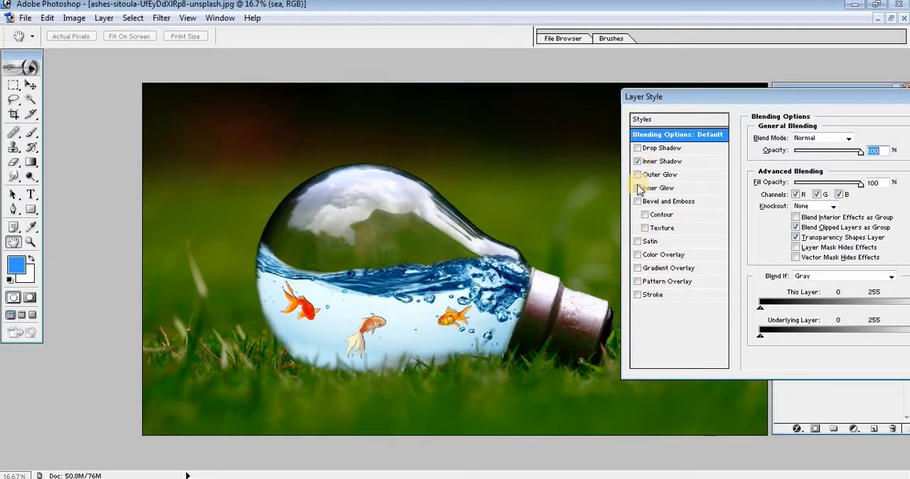
Add Inner Glow and Bevel and Emboss with Contour to the sea layer's style, leaving Stroke and Color Overlay off.
left_click(639, 188)
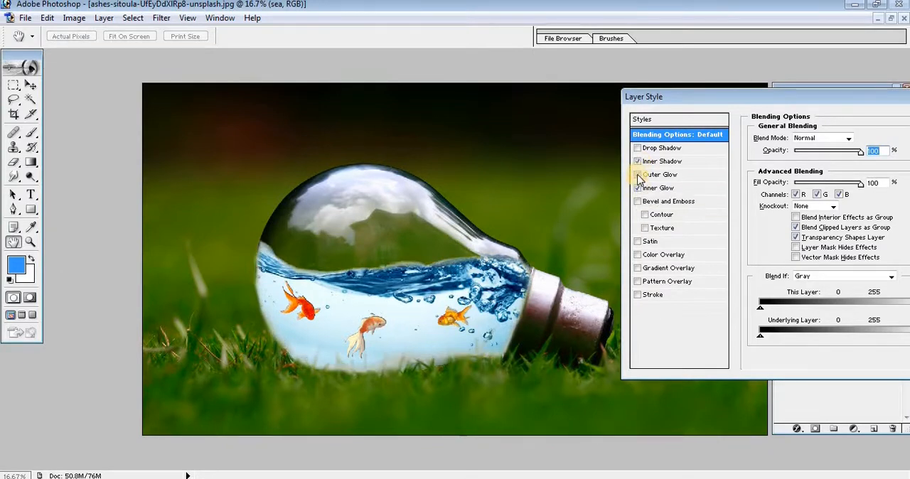
left_click(646, 214)
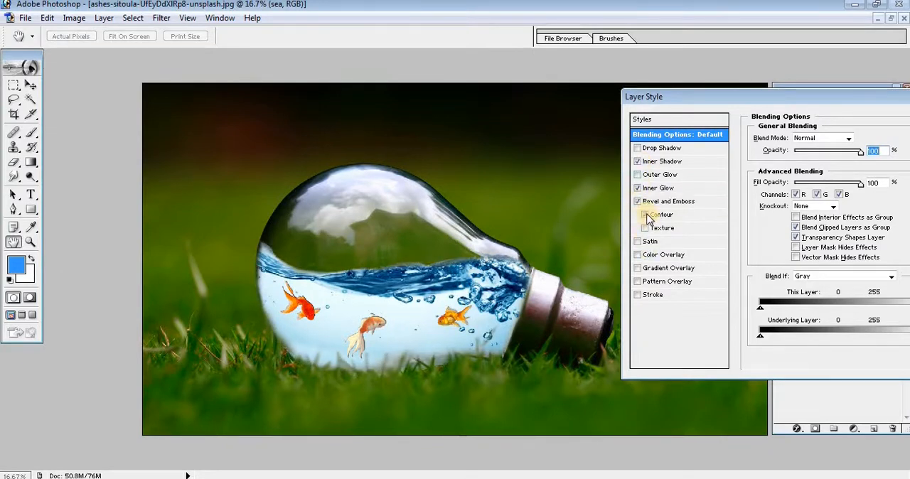
left_click(645, 215)
left_click(638, 295)
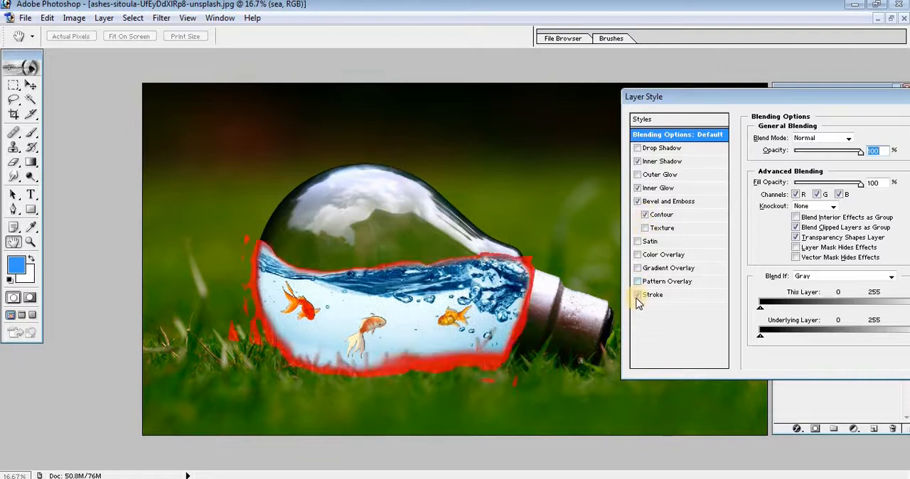
left_click(638, 295)
left_click(638, 255)
left_click(638, 255)
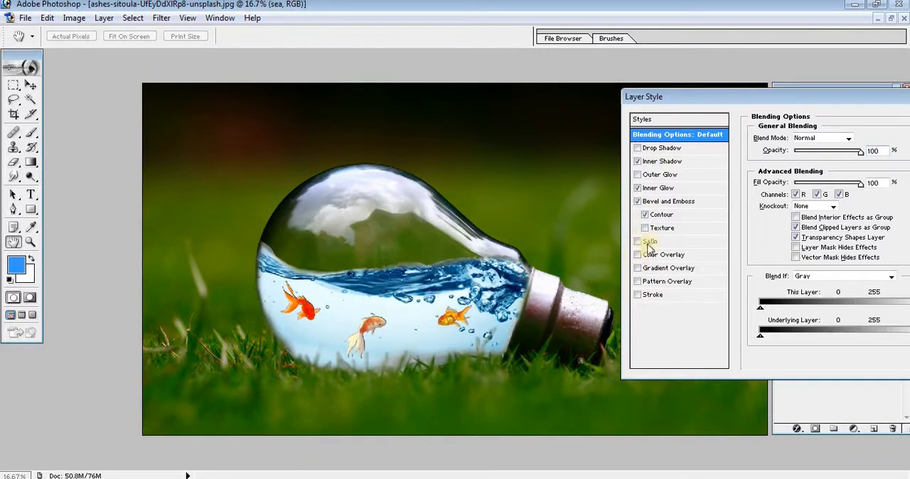
Add a Drop Shadow at 8% opacity to the sea layer and apply all of its layer styles.
left_click(638, 148)
left_click_drag(680, 98, 629, 96)
left_click_drag(785, 152, 820, 154)
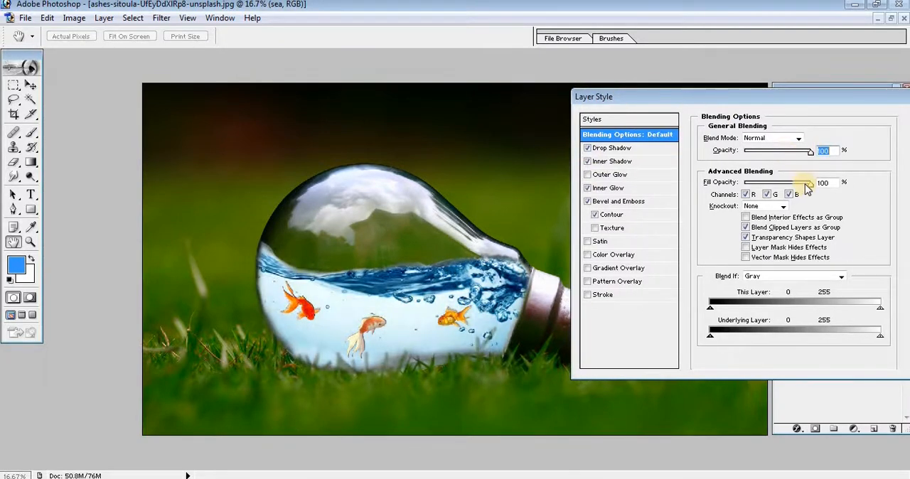
left_click(633, 148)
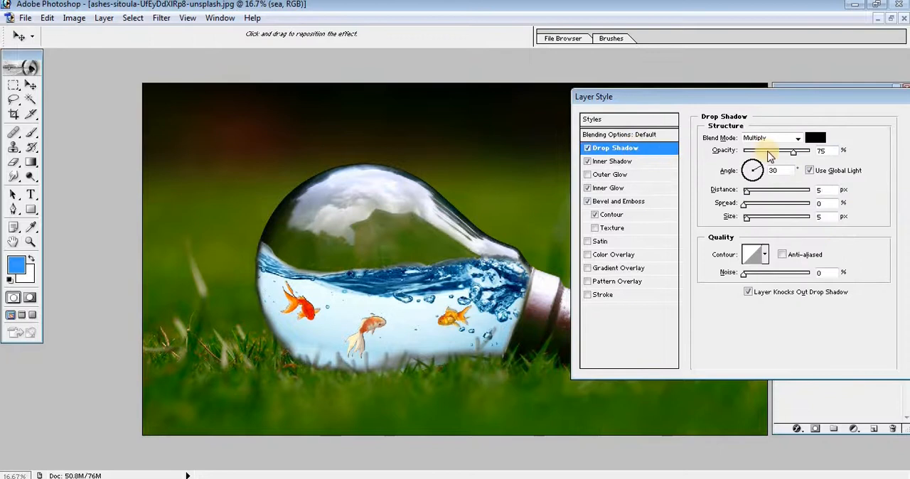
left_click_drag(769, 153, 750, 155)
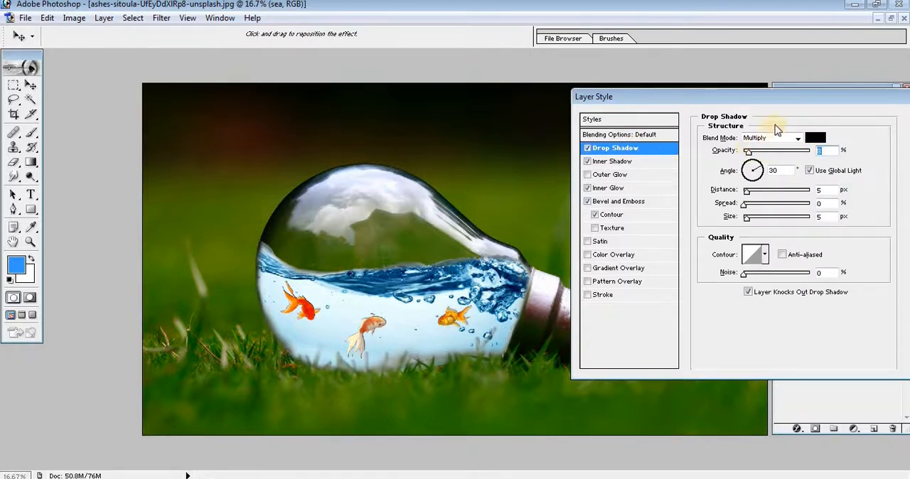
left_click_drag(783, 99, 754, 98)
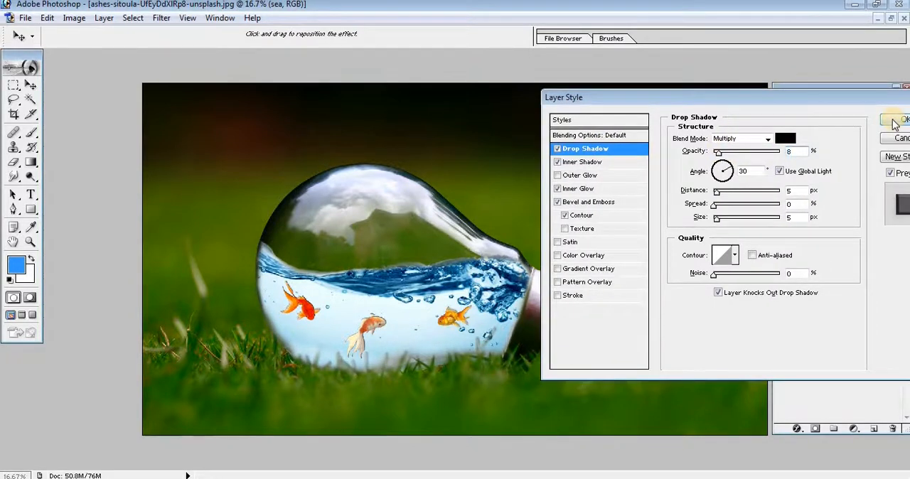
left_click(897, 119)
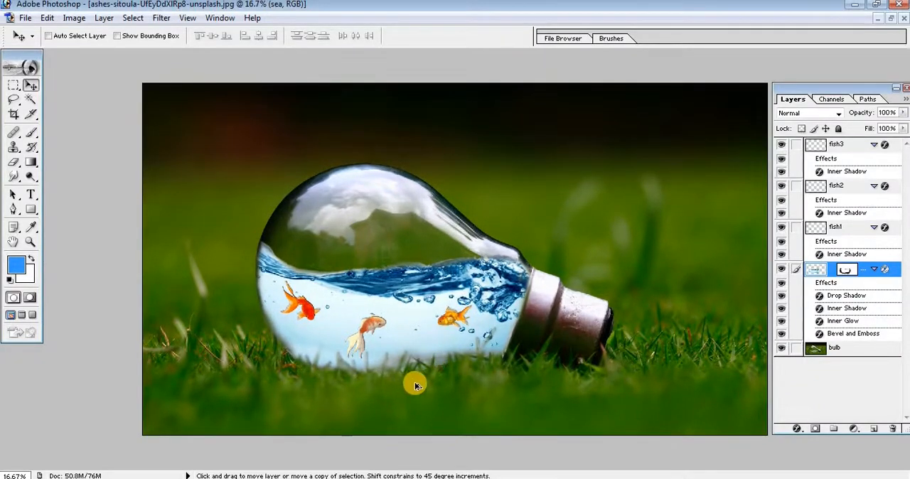
Examine up close how the water's lower edge and the fish blend with the bulb and grass.
left_click(459, 384, "alt")
left_click(434, 342)
left_click(433, 324)
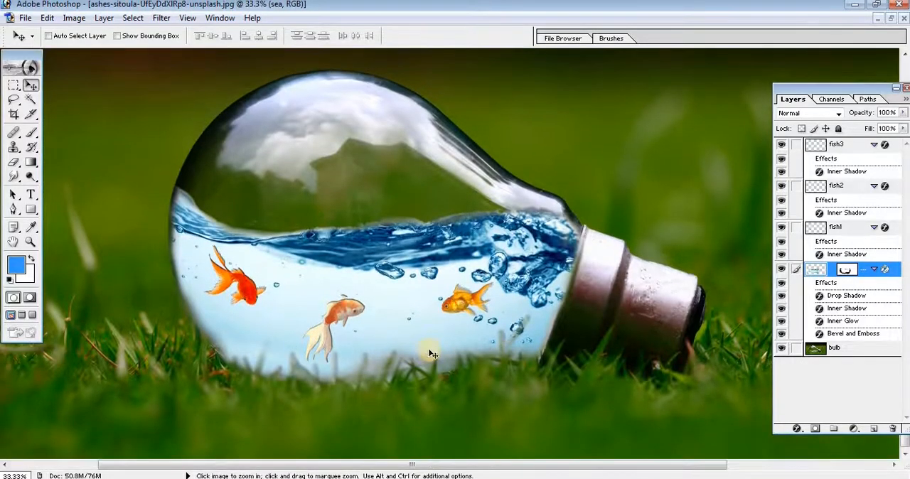
left_click(429, 355)
left_click_drag(400, 300, 402, 392)
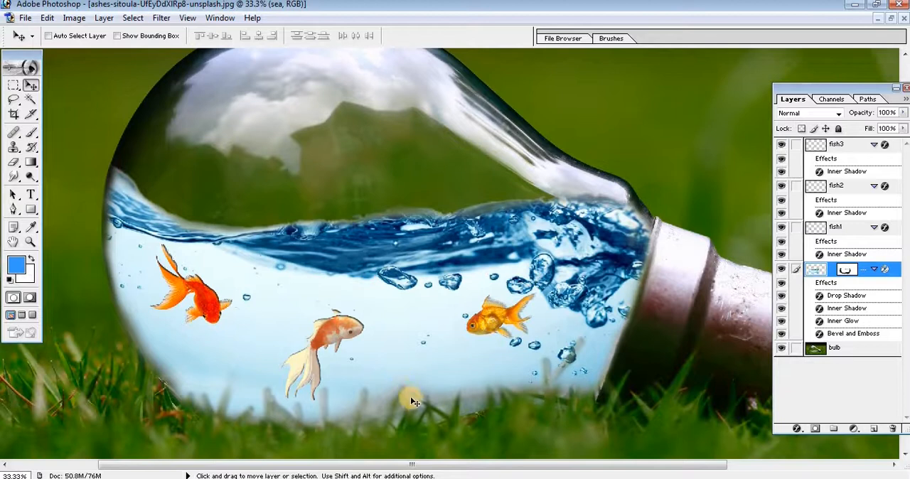
left_click(410, 398, "ctrl+alt")
left_click(412, 399, "ctrl+alt")
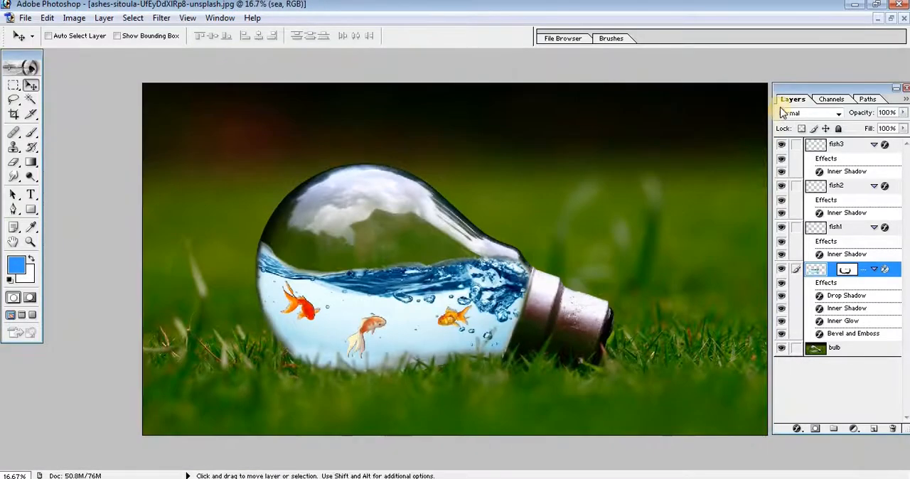
Close the Layers palette and inspect the finished bulb composite up close and as a whole.
left_click_drag(870, 88, 786, 87)
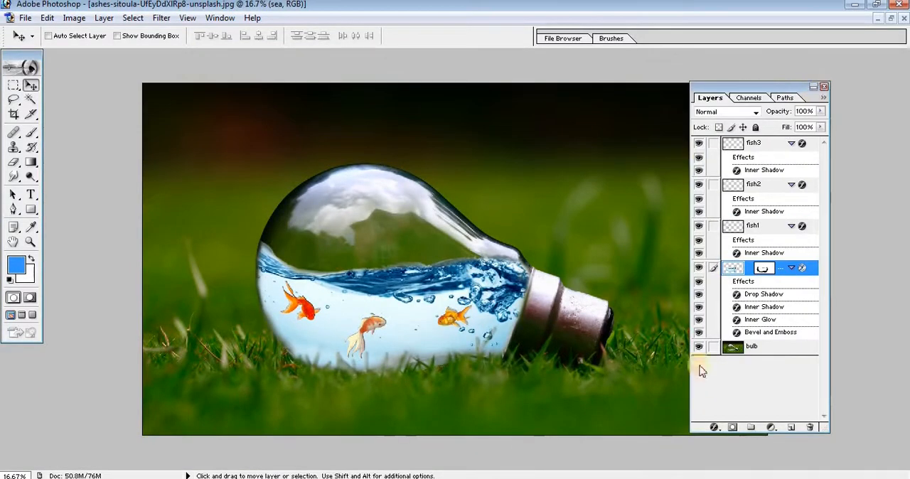
left_click(825, 88)
key("z")
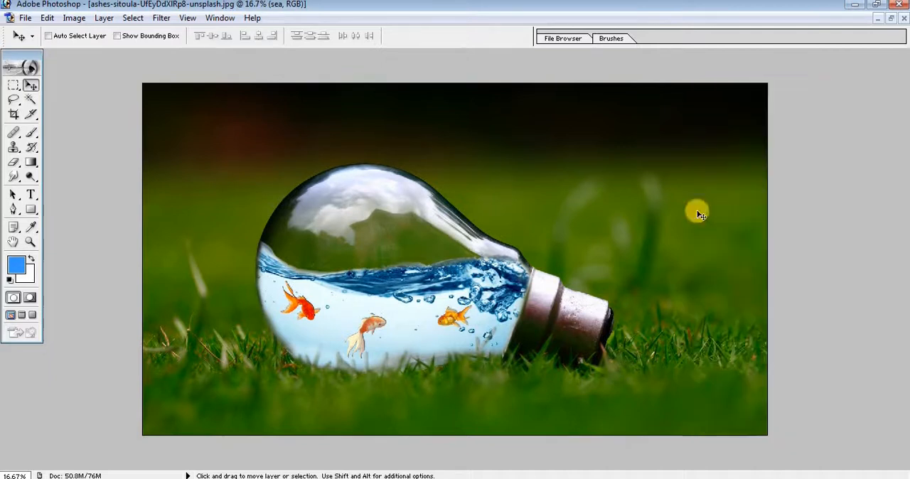
left_click(624, 303, "alt")
left_click(624, 303)
left_click(624, 303, "ctrl")
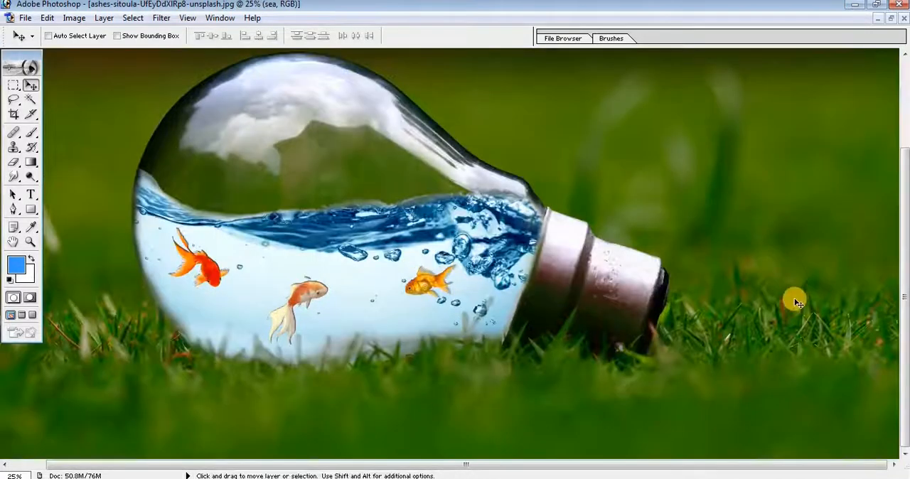
left_click(770, 310, "alt")
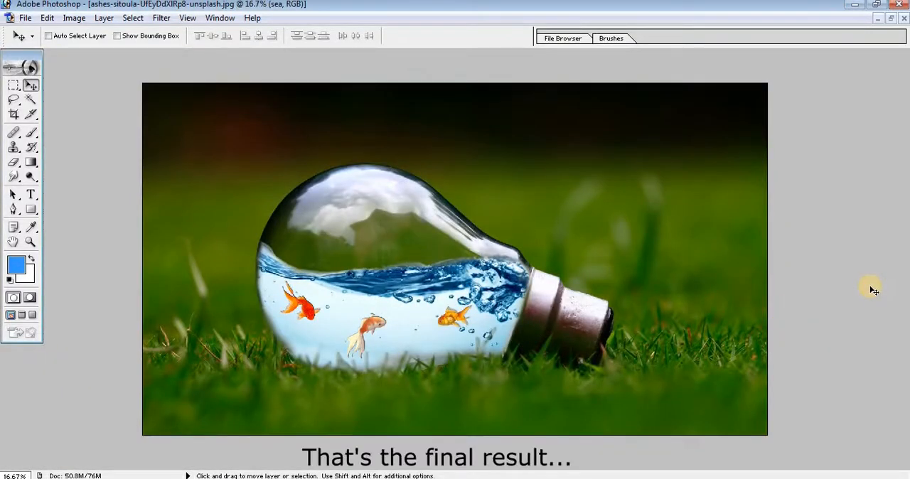